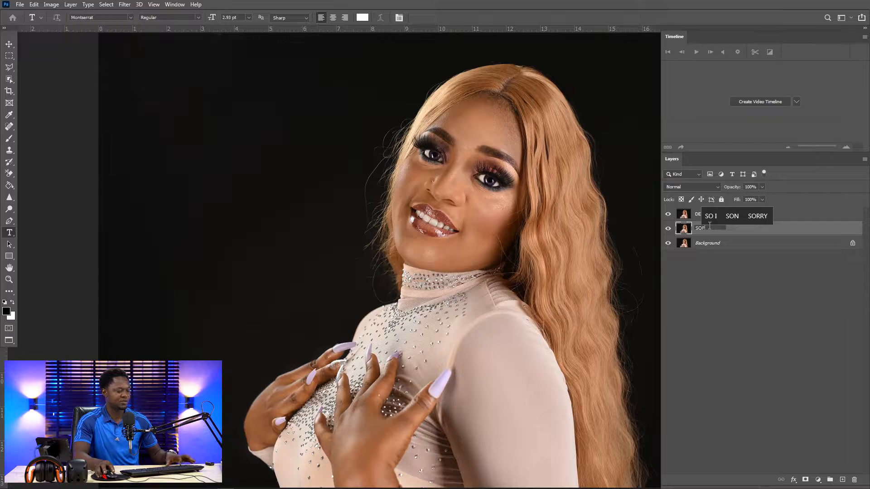
# - Name the lower duplicate layer SOFT and group it together with the DETAIL layer
pyautogui.write('T')
pyautogui.press('Return')
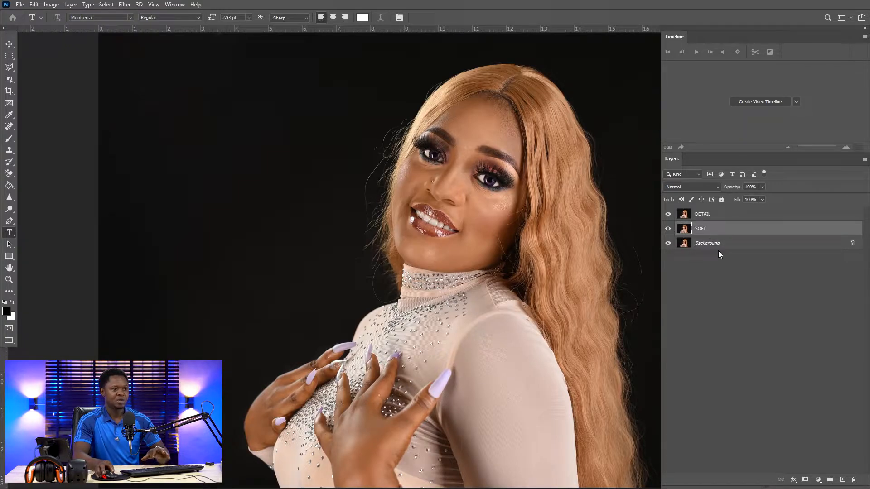
pyautogui.click(719, 213)
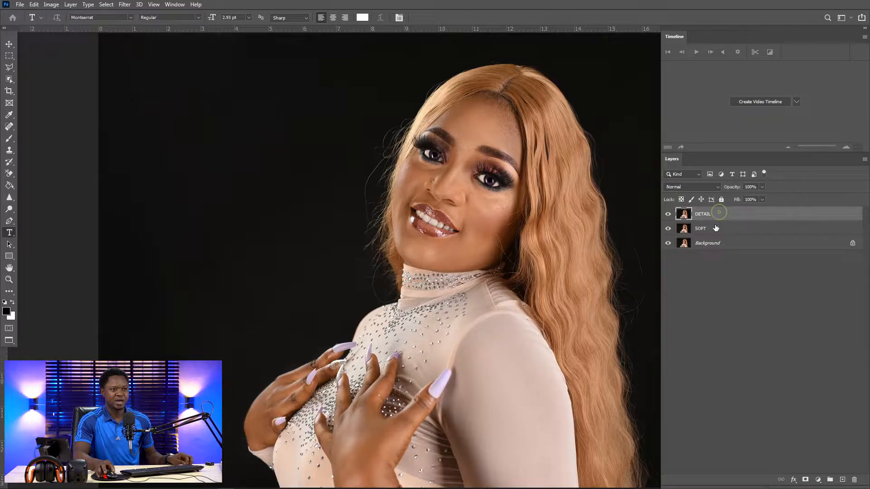
pyautogui.keyDown('shift'); pyautogui.click(717, 228); pyautogui.keyUp('shift')
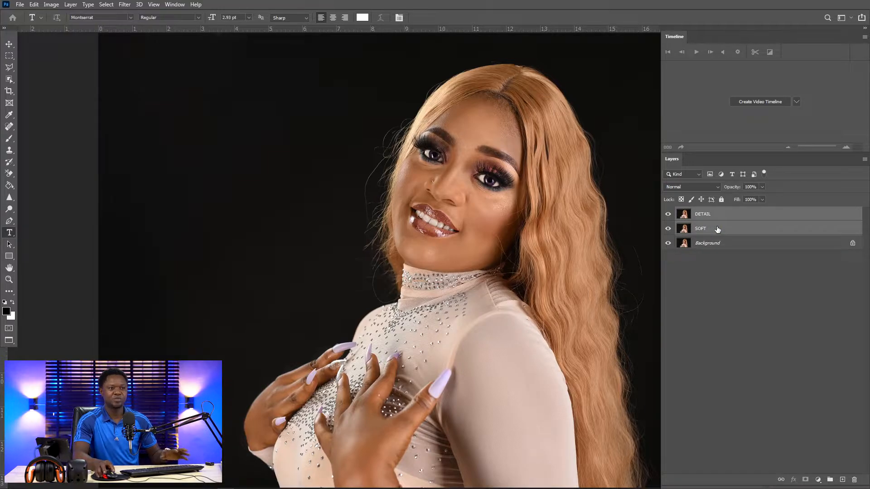
pyautogui.click(720, 215)
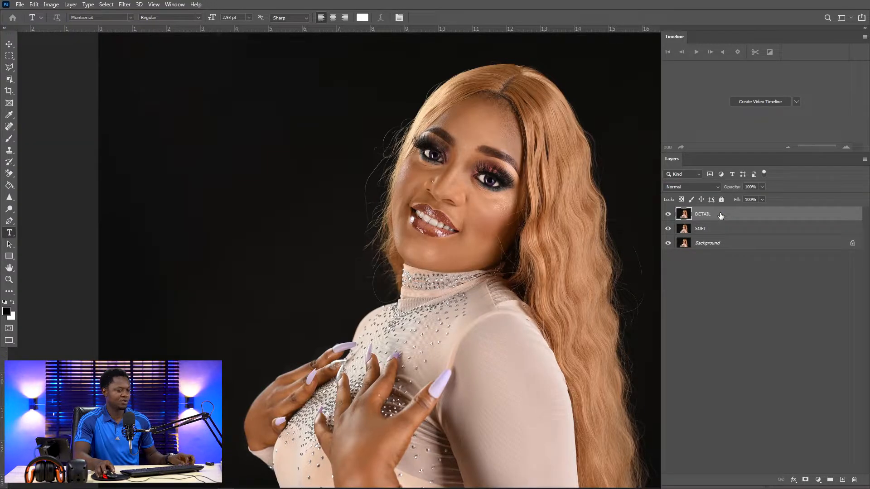
pyautogui.keyDown('shift'); pyautogui.click(715, 229); pyautogui.keyUp('shift')
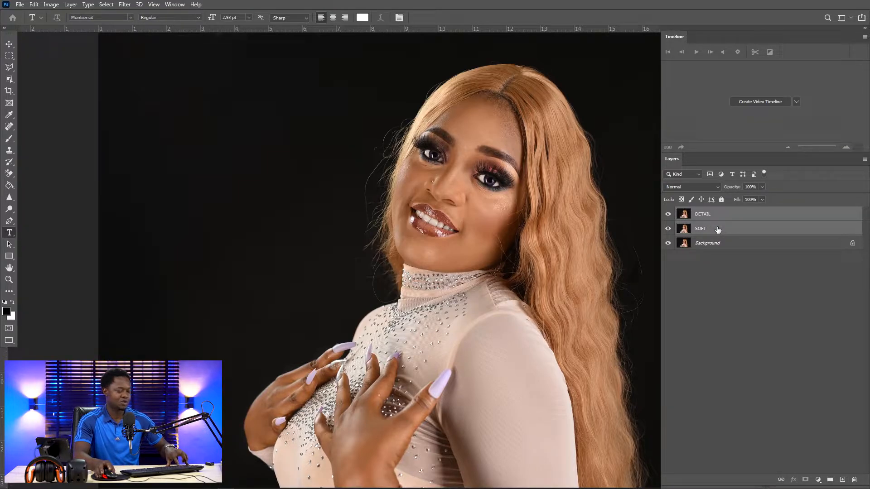
pyautogui.hotkey('ctrl', 'g')
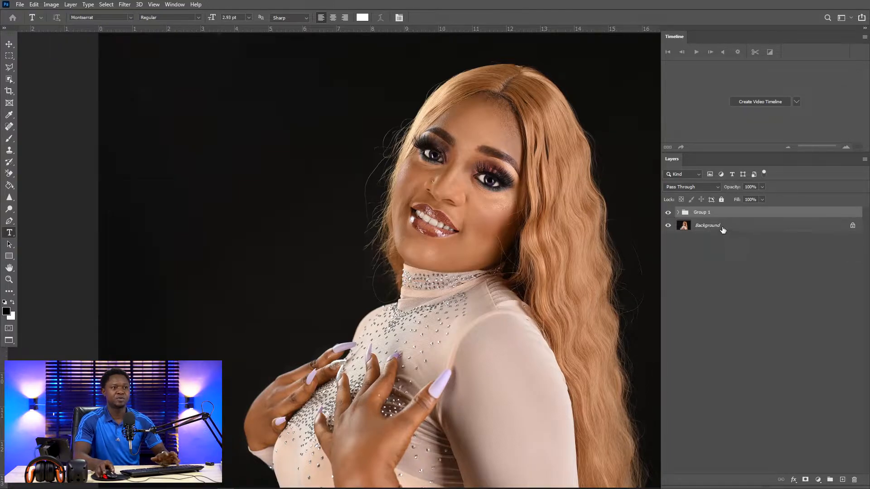
# - Convert the DETAIL and SOFT layers inside the group to separate smart objects
pyautogui.click(678, 213)
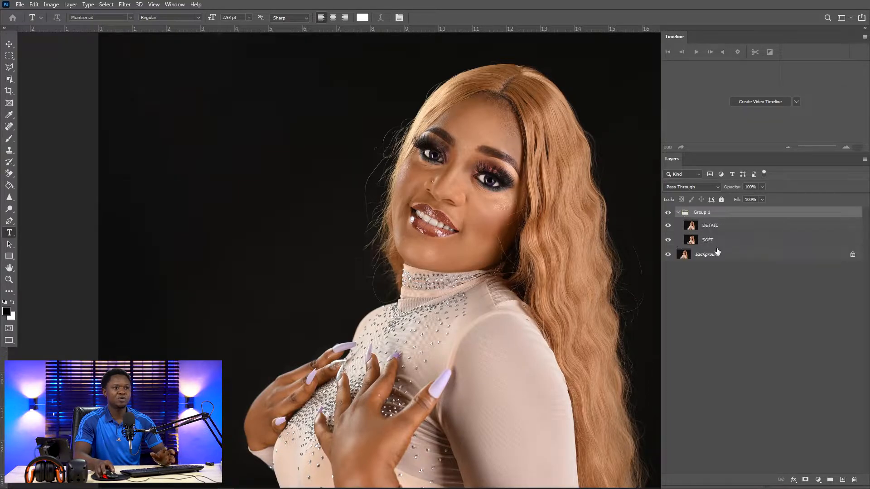
pyautogui.click(724, 230)
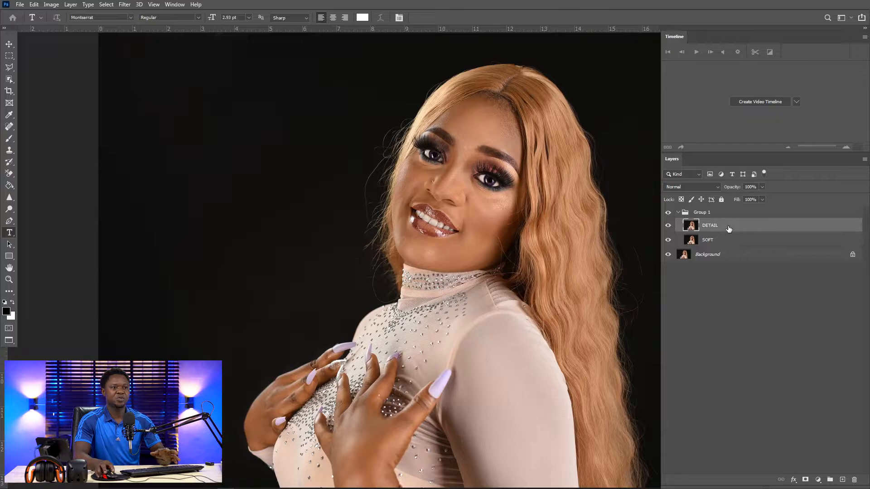
pyautogui.rightClick(728, 228)
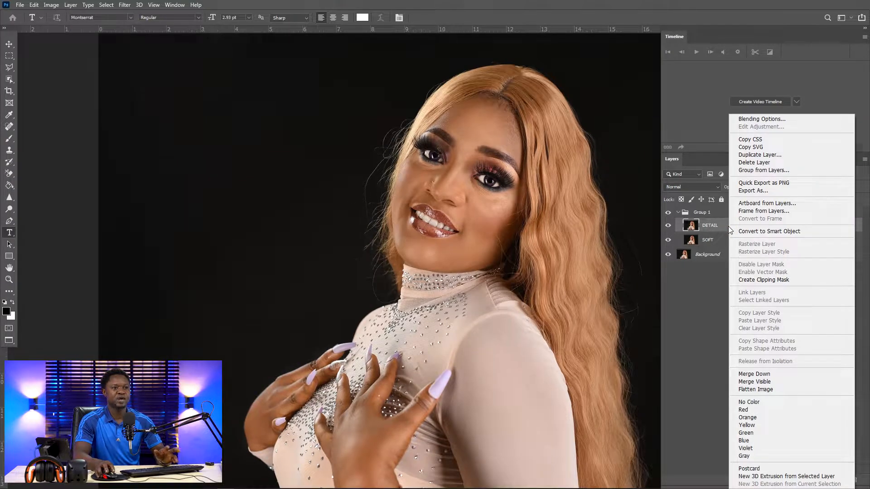
pyautogui.click(756, 231)
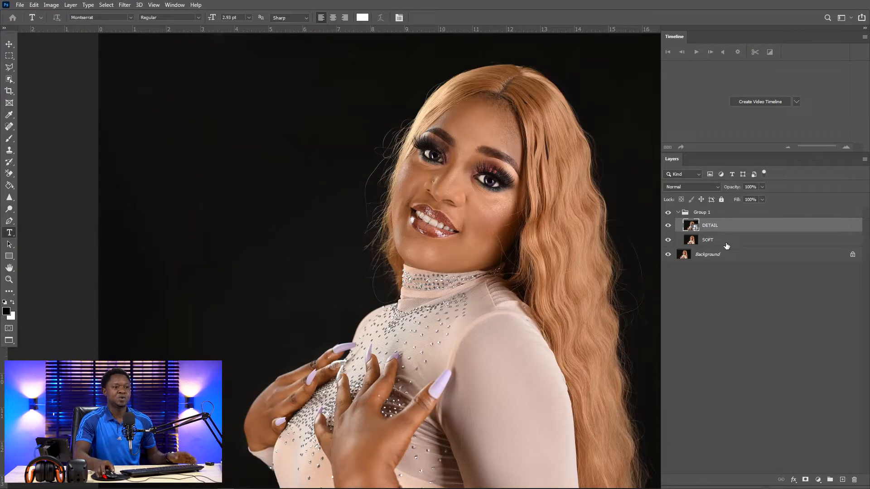
pyautogui.click(720, 244)
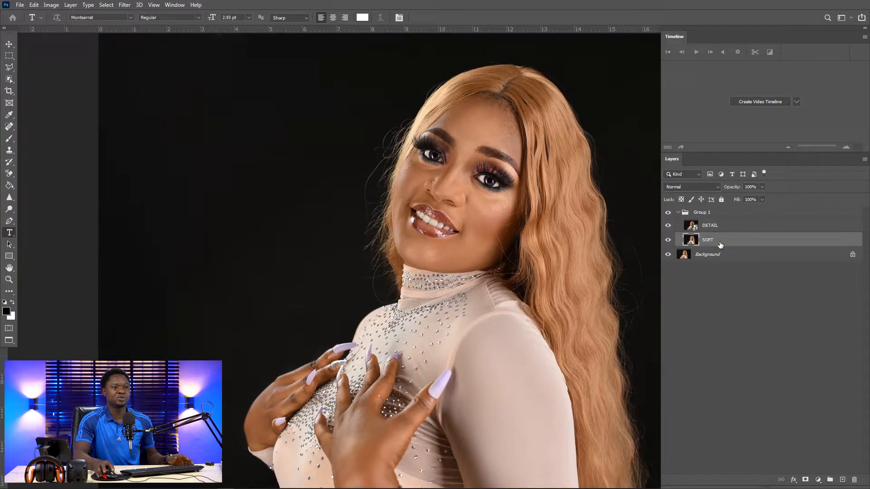
pyautogui.rightClick(725, 243)
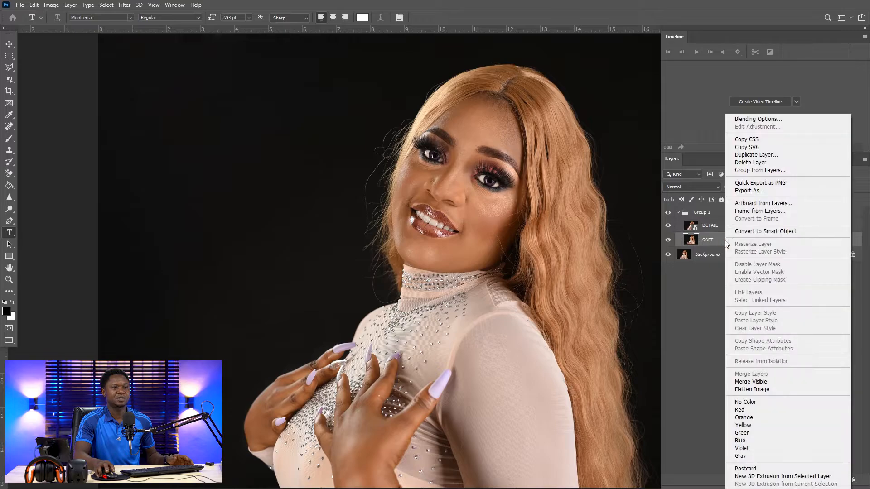
pyautogui.click(755, 232)
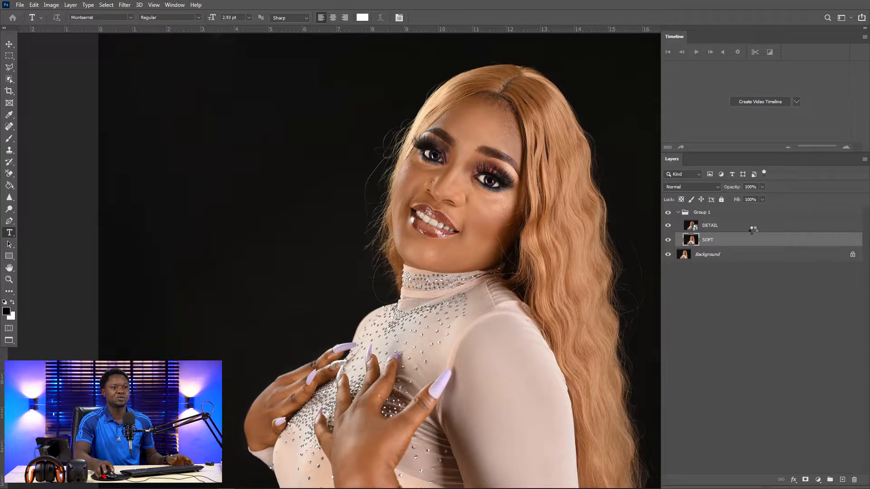
# - Apply a High Pass filter with a radius of 2.4 pixels to the DETAIL layer
pyautogui.click(723, 227)
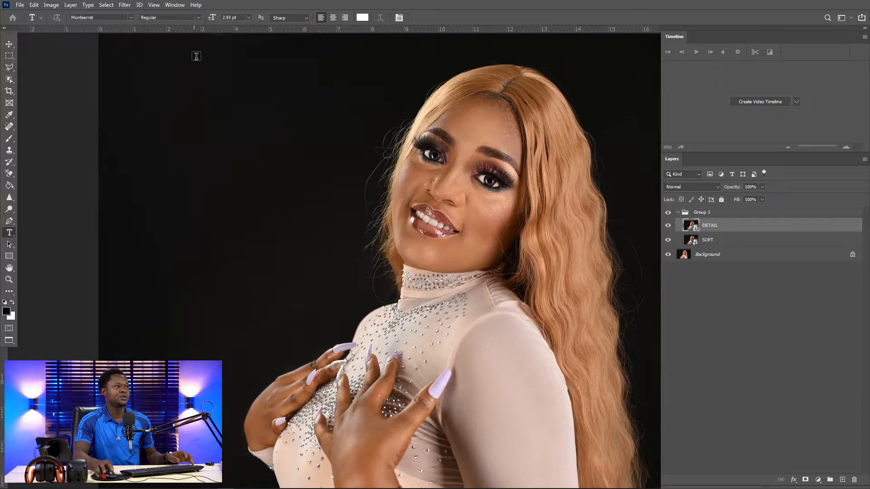
pyautogui.click(123, 6)
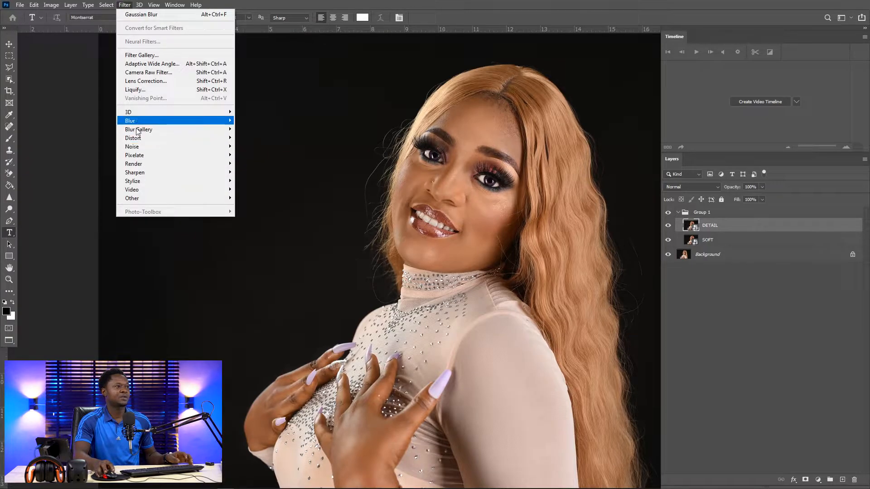
pyautogui.moveTo(143, 203)
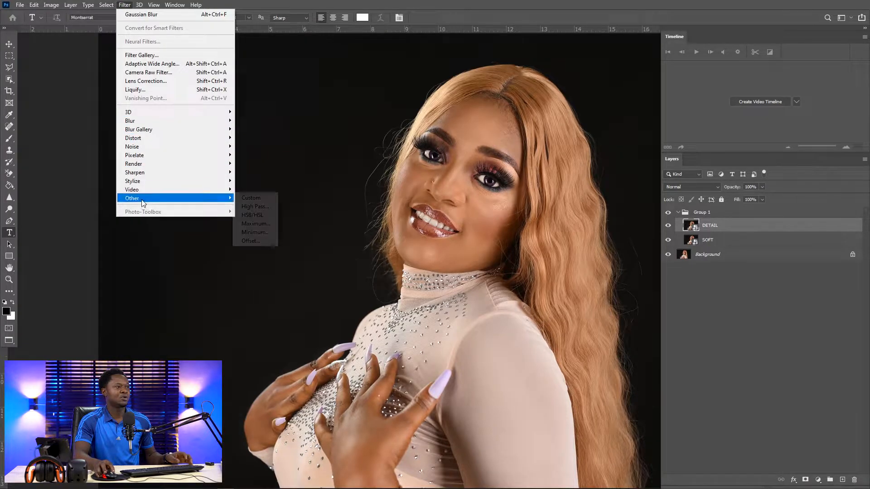
pyautogui.click(257, 207)
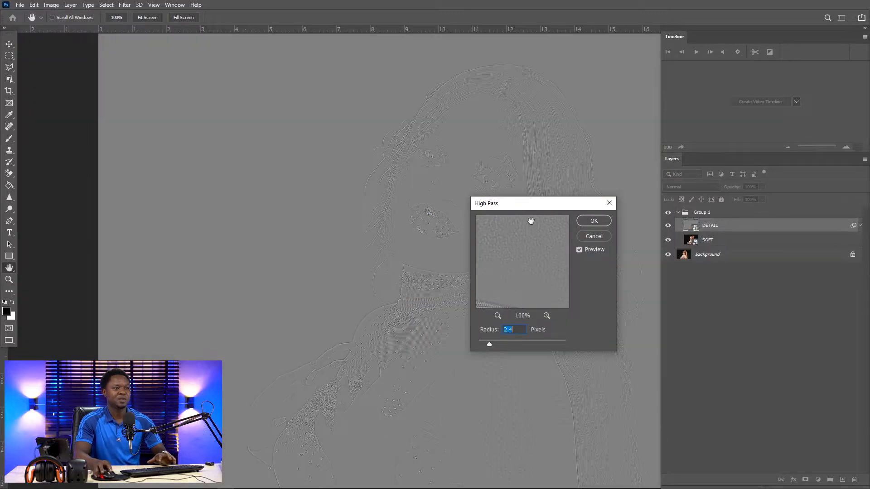
pyautogui.moveTo(531, 206); pyautogui.dragTo(507, 193)
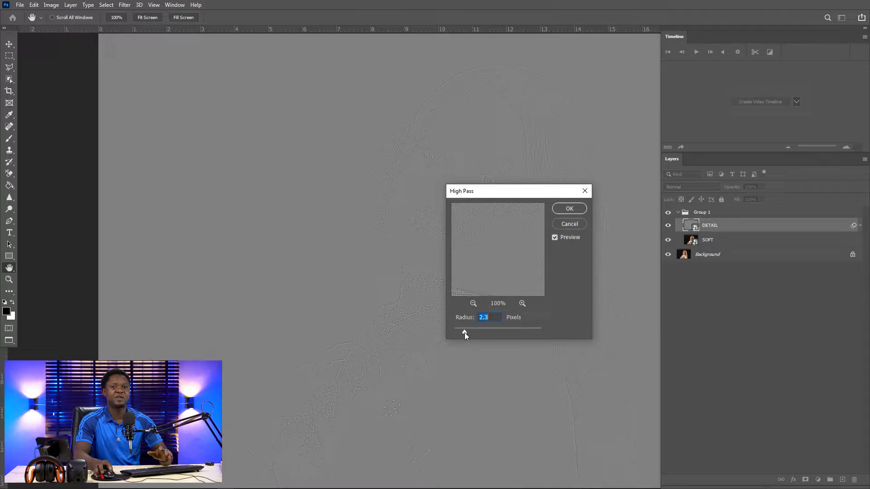
pyautogui.moveTo(464, 333); pyautogui.dragTo(469, 331)
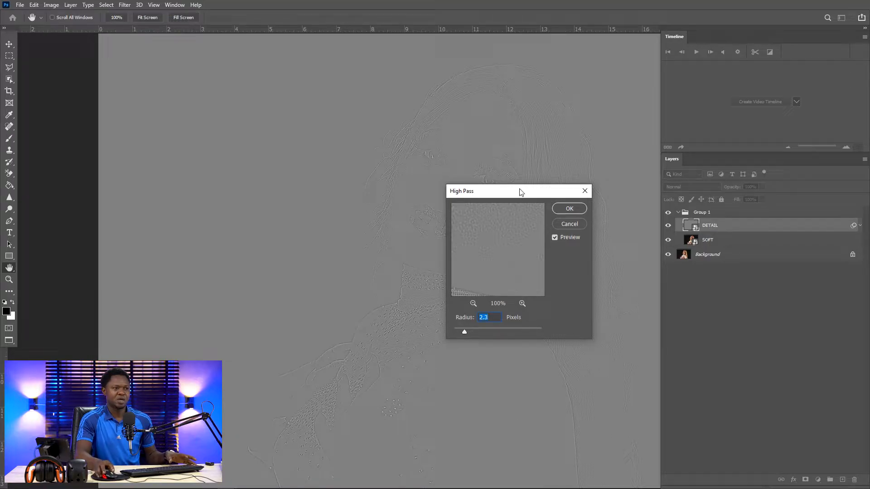
pyautogui.moveTo(520, 191); pyautogui.dragTo(527, 209)
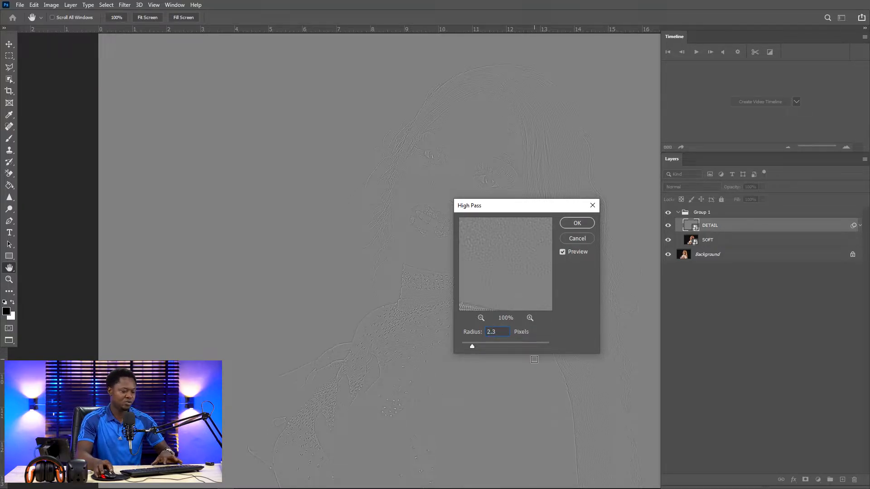
pyautogui.press('BackSpace')
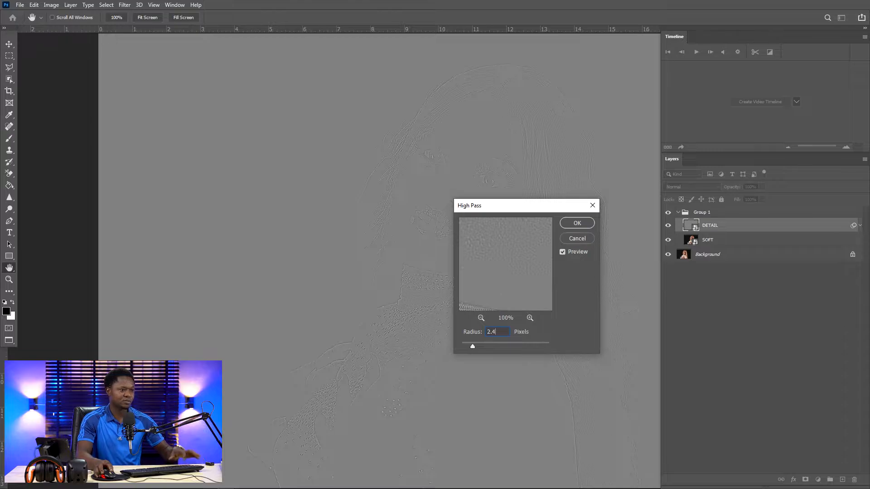
pyautogui.write('4')
pyautogui.click(571, 223)
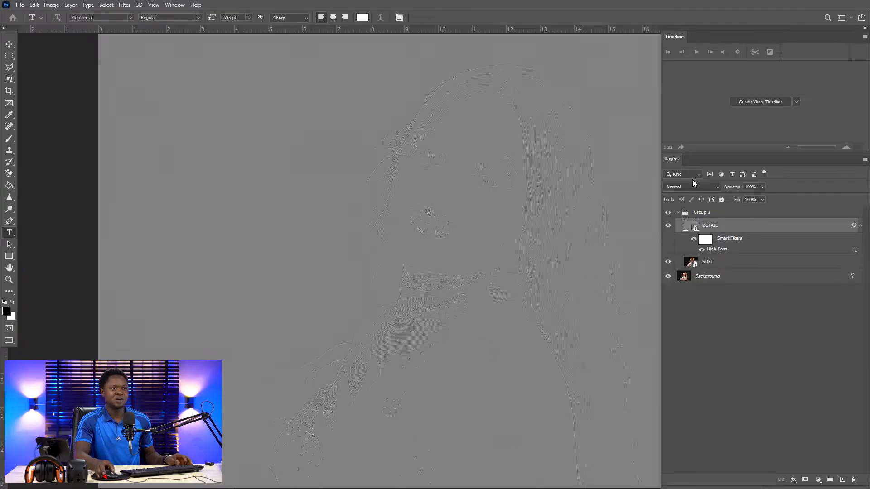
# - Set the DETAIL layer's blend mode to Linear Light and check the skin and fabric texture up close
pyautogui.click(687, 188)
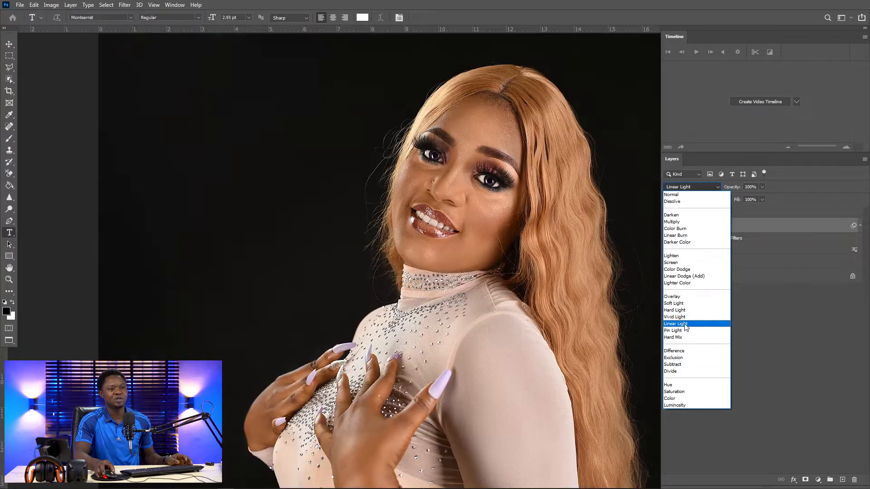
pyautogui.click(684, 324)
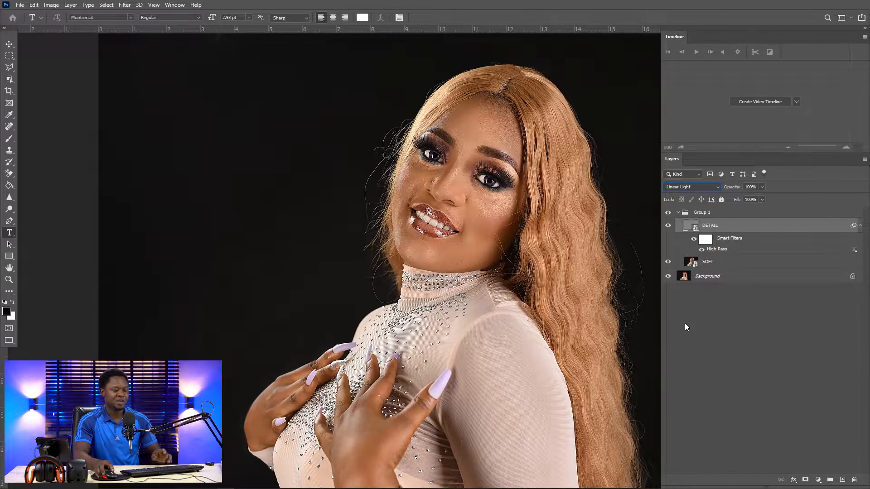
pyautogui.hotkey('ctrl', '+')
pyautogui.hotkey('ctrl', '+')
pyautogui.hotkey('ctrl', '+')
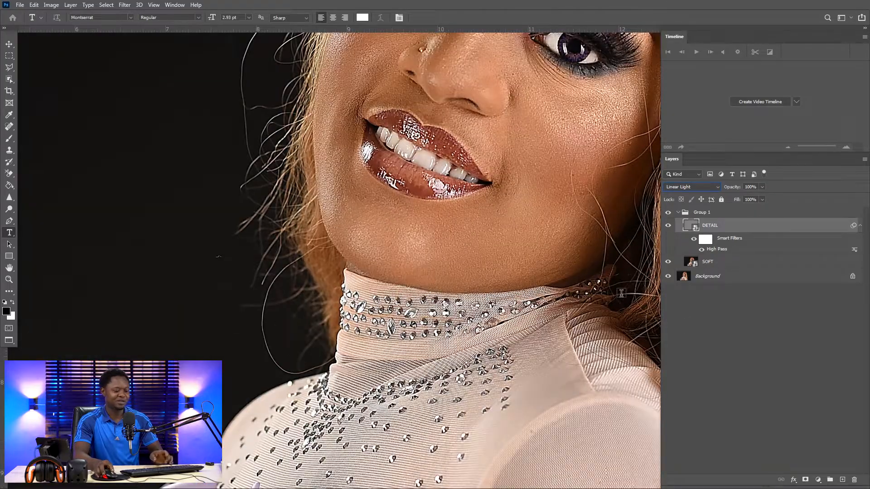
pyautogui.hotkey('ctrl', '-')
pyautogui.hotkey('ctrl', '-')
pyautogui.hotkey('ctrl', '-')
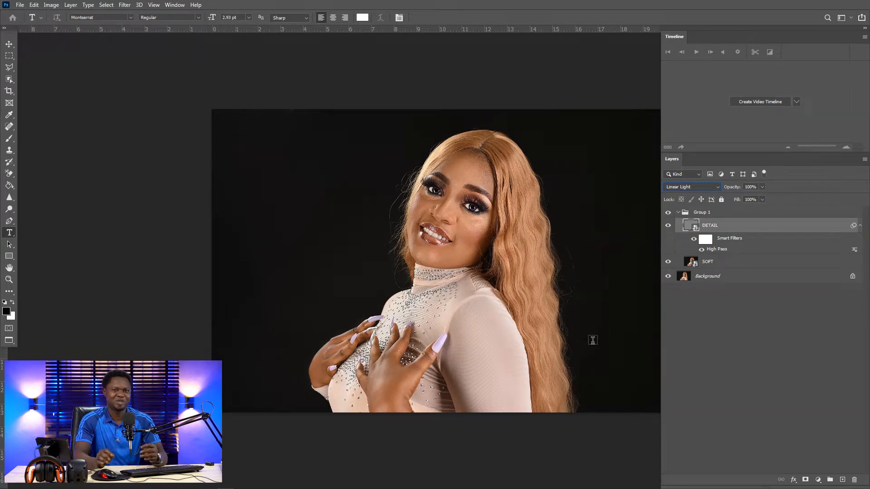
# - Hide the DETAIL layer and open the Gaussian Blur filter for the SOFT layer
pyautogui.click(667, 226)
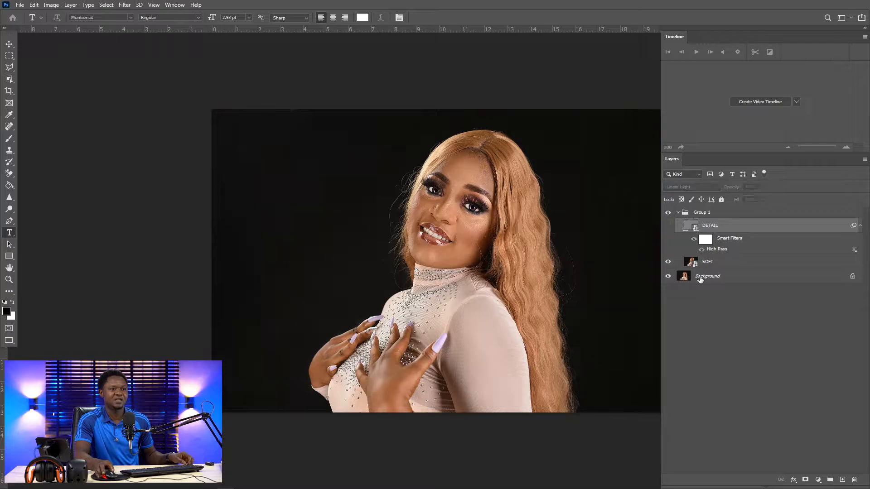
pyautogui.click(705, 263)
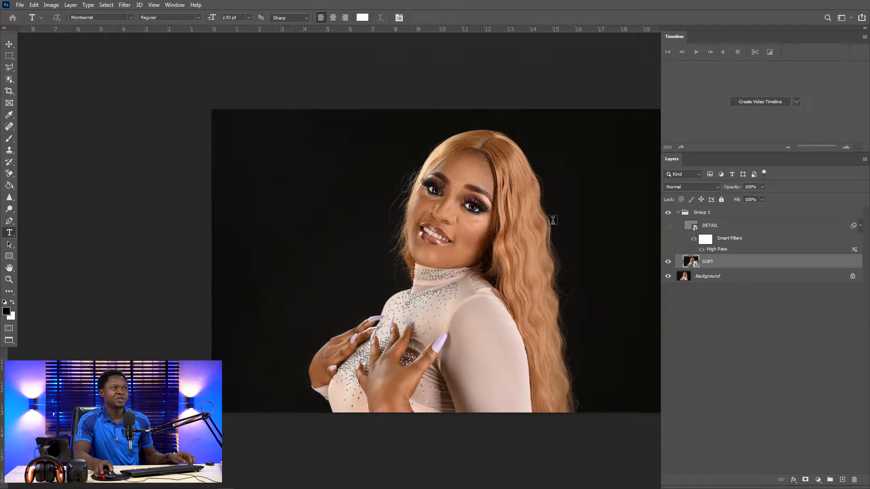
pyautogui.click(125, 5)
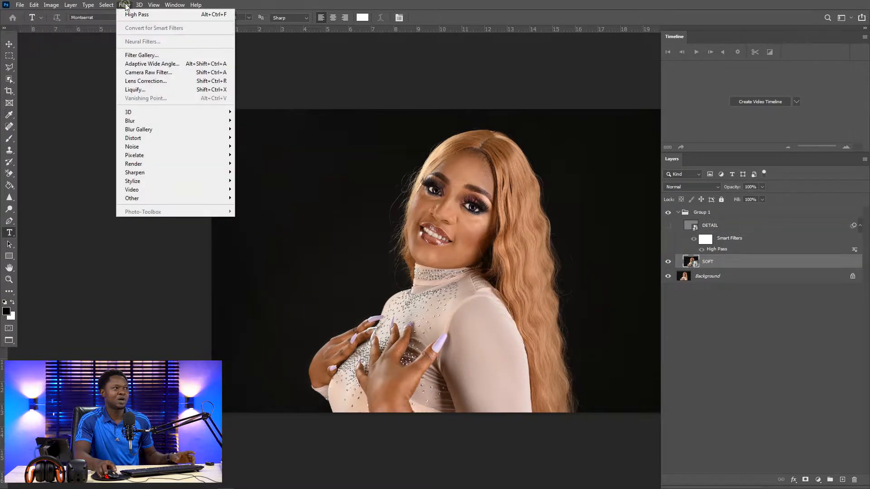
pyautogui.moveTo(144, 122)
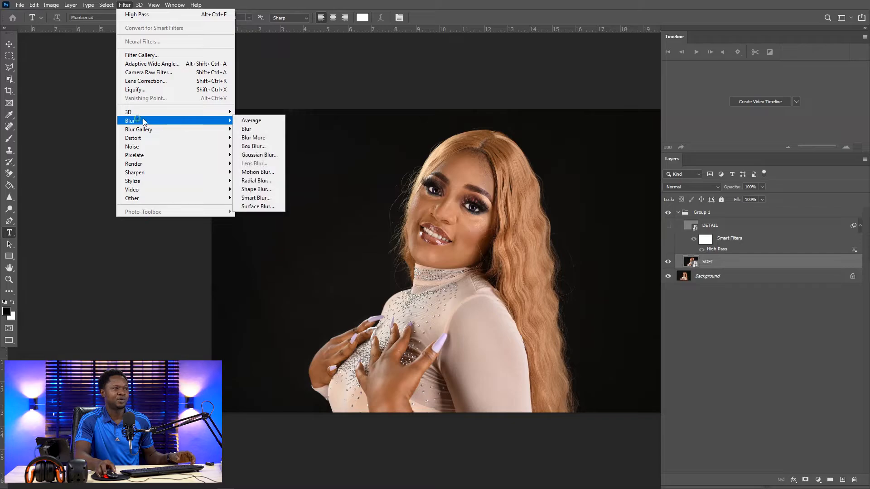
pyautogui.click(259, 155)
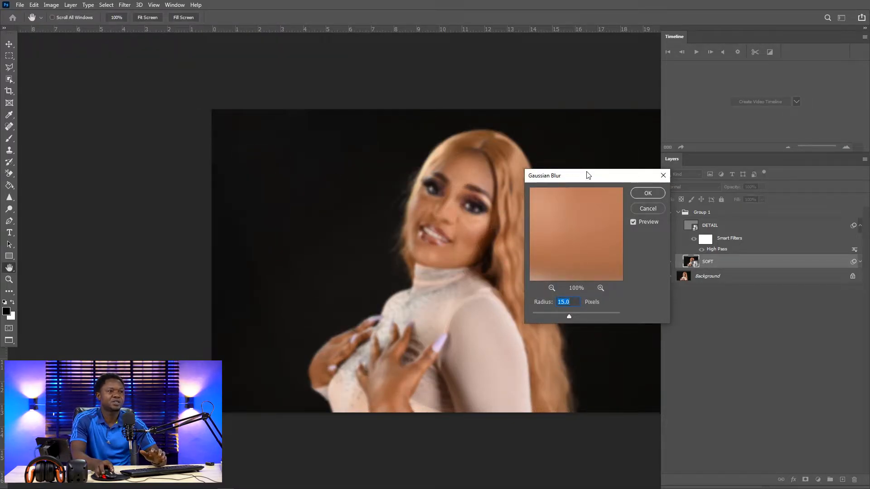
pyautogui.moveTo(591, 181); pyautogui.dragTo(615, 200)
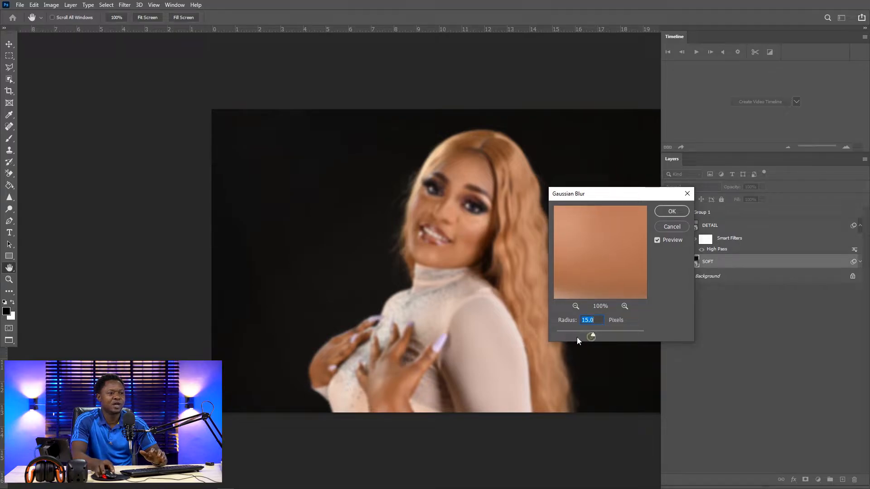
# - Check the blur on the facial skin at different radii and apply the Gaussian Blur with a radius of 12 pixels
pyautogui.moveTo(591, 333)
pyautogui.mouseDown()
pyautogui.moveTo(554, 334)
pyautogui.moveTo(574, 333)
pyautogui.mouseUp()
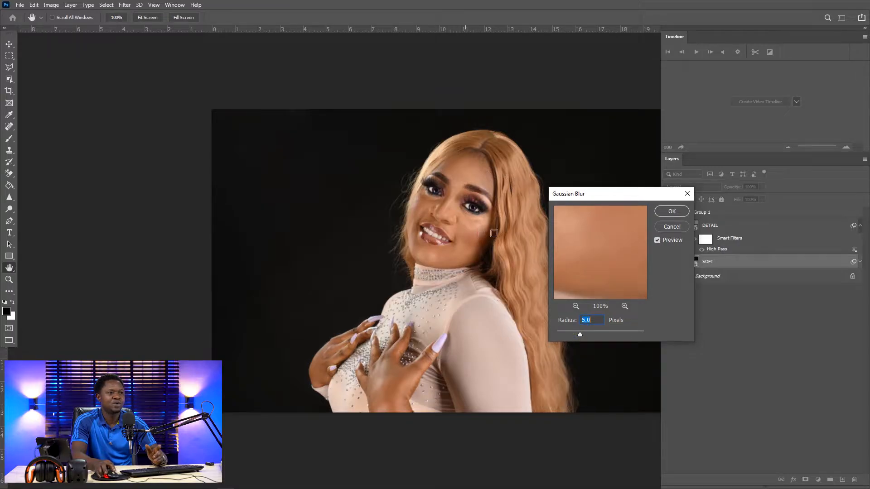
pyautogui.moveTo(617, 229); pyautogui.dragTo(570, 303)
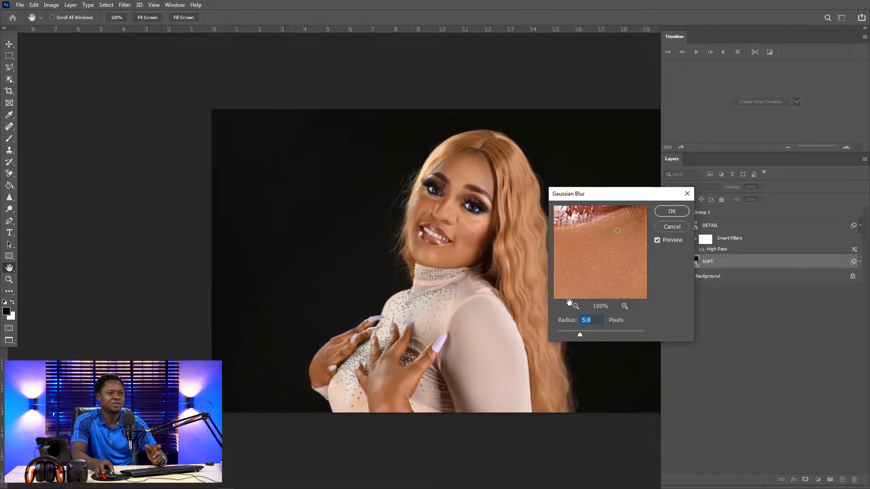
pyautogui.click(477, 234)
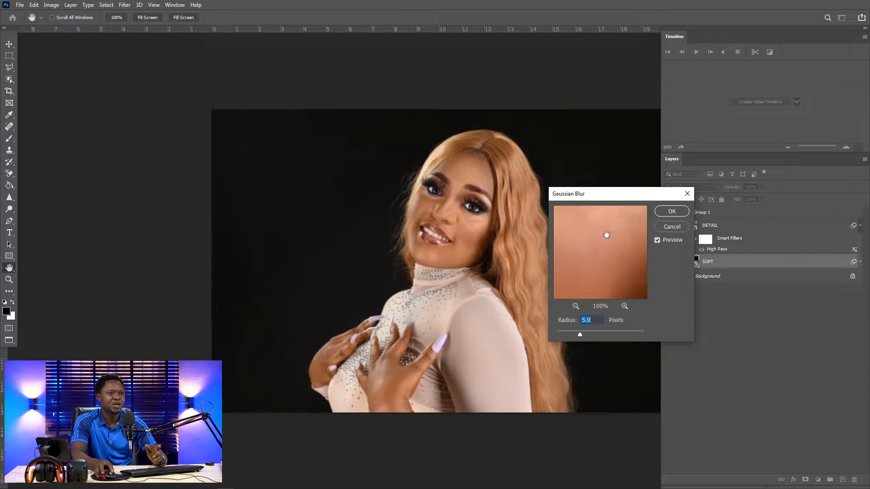
pyautogui.moveTo(608, 234); pyautogui.dragTo(606, 253)
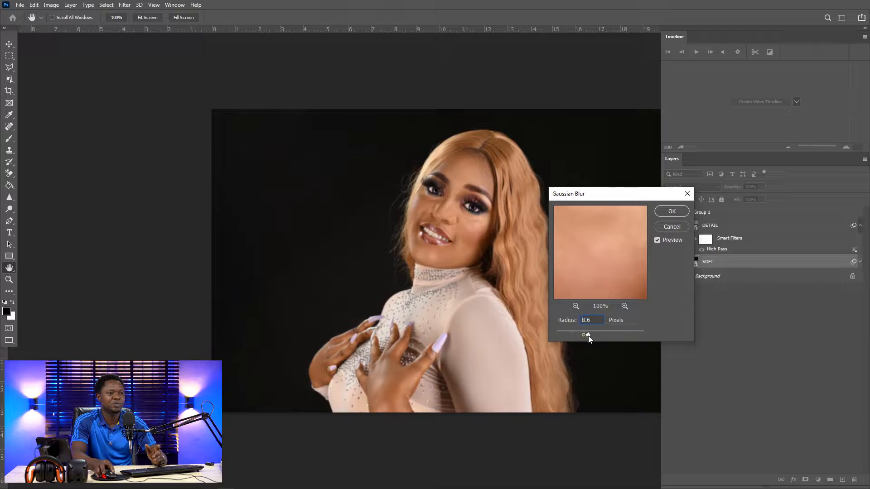
pyautogui.moveTo(588, 336); pyautogui.dragTo(591, 335)
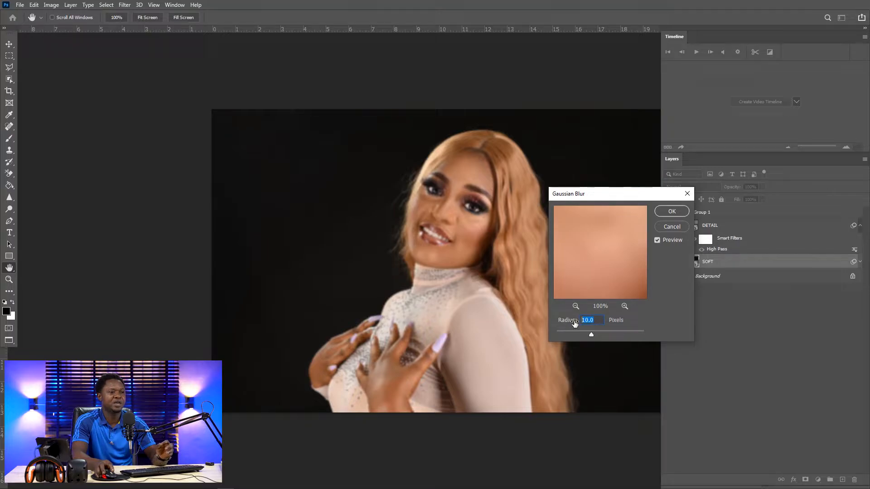
pyautogui.write('12')
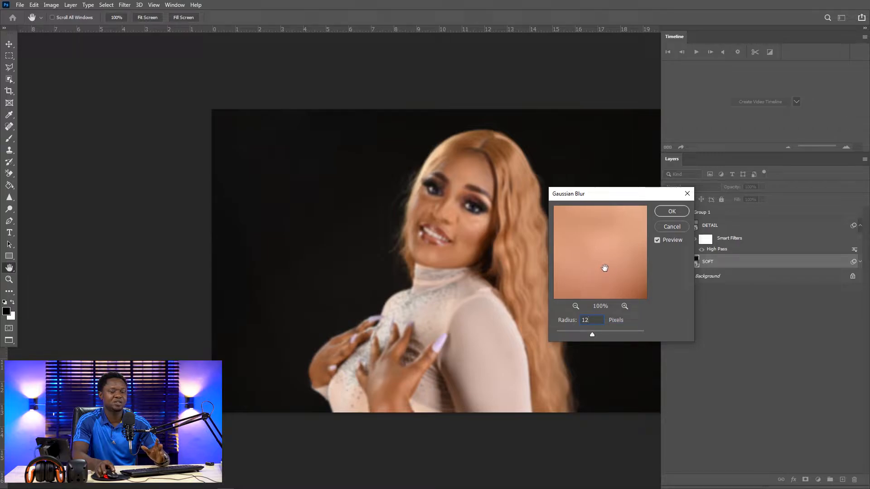
pyautogui.click(672, 211)
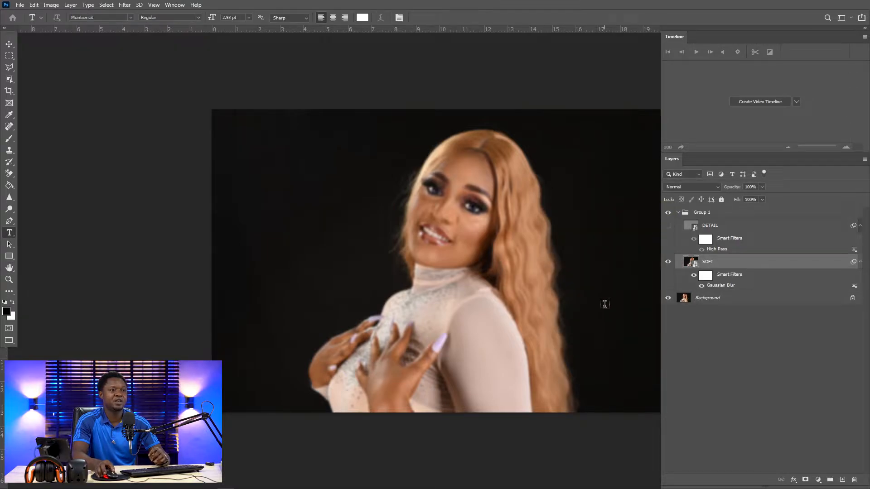
# - Show the DETAIL layer again, collapse Group 1 and give the group a layer mask inverted to black
pyautogui.click(668, 226)
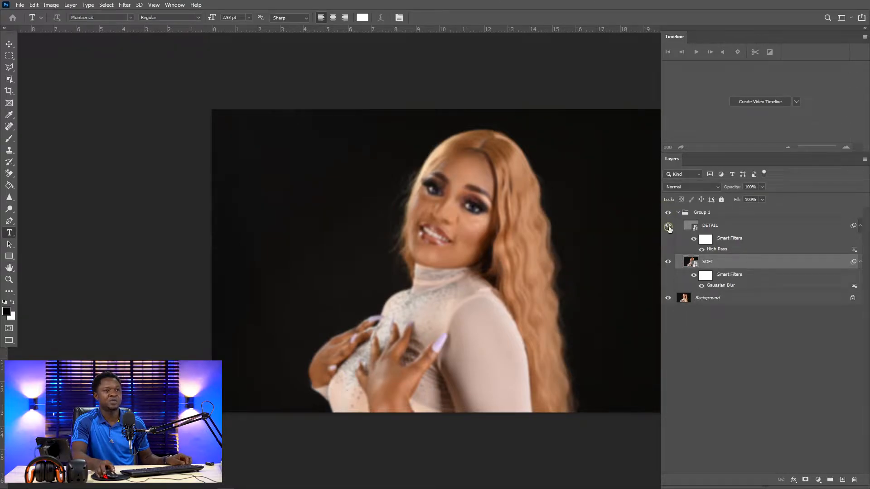
pyautogui.click(683, 216)
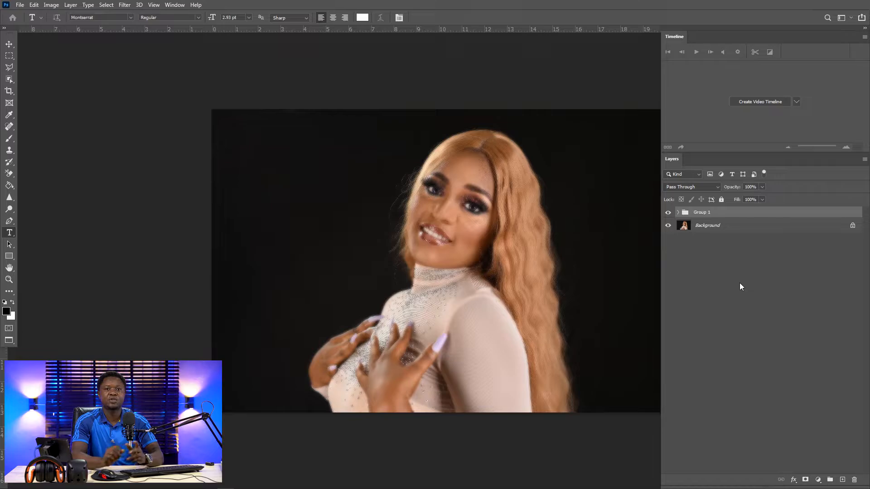
pyautogui.click(805, 480)
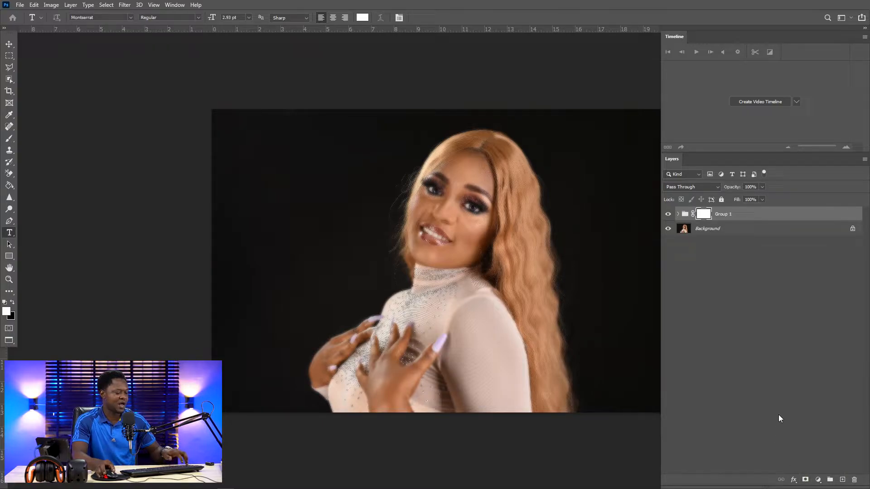
pyautogui.hotkey('ctrl', 'i')
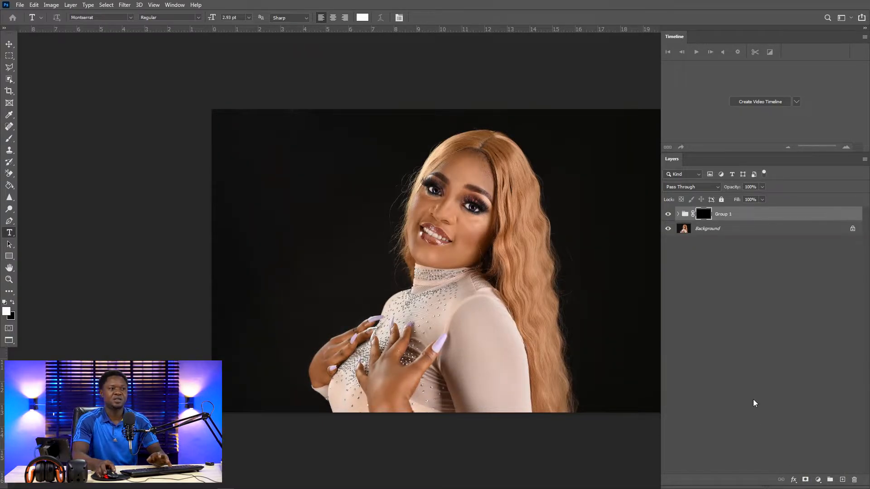
# - Paint white on the group's mask over the cheek below the subject's left eye with a 100 px brush, and compare before and after
pyautogui.scroll(2, 436, 260)
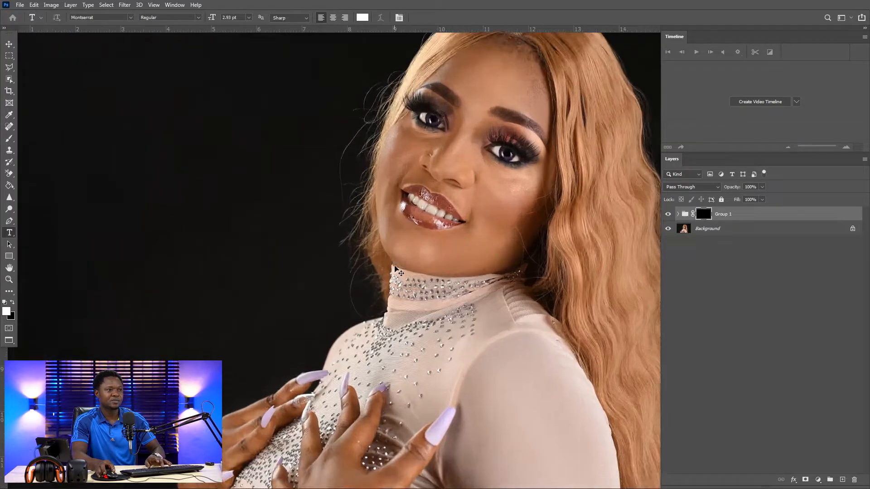
pyautogui.hotkey('ctrl', '+')
pyautogui.moveTo(255, 81); pyautogui.dragTo(107, 196)
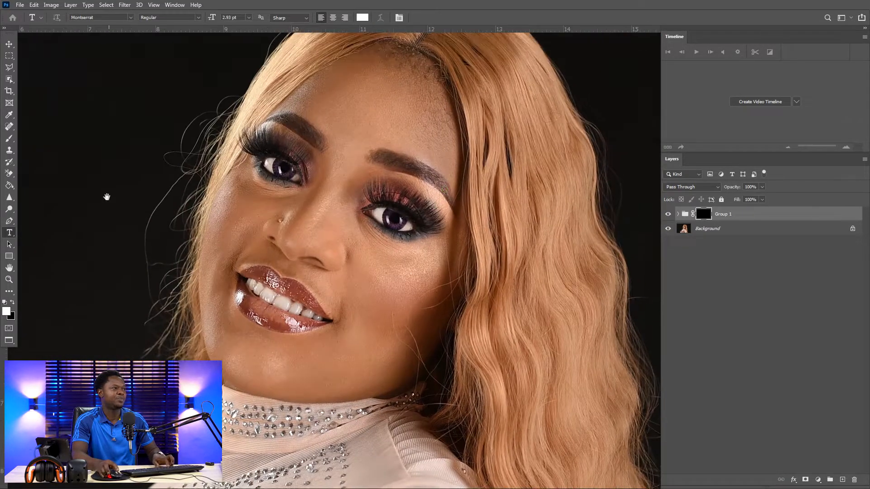
pyautogui.click(9, 138)
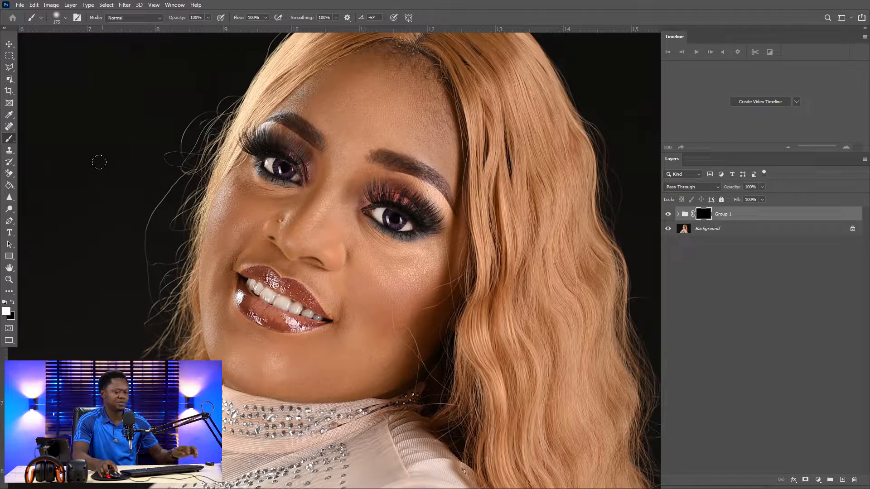
pyautogui.hotkey('ctrl', '+')
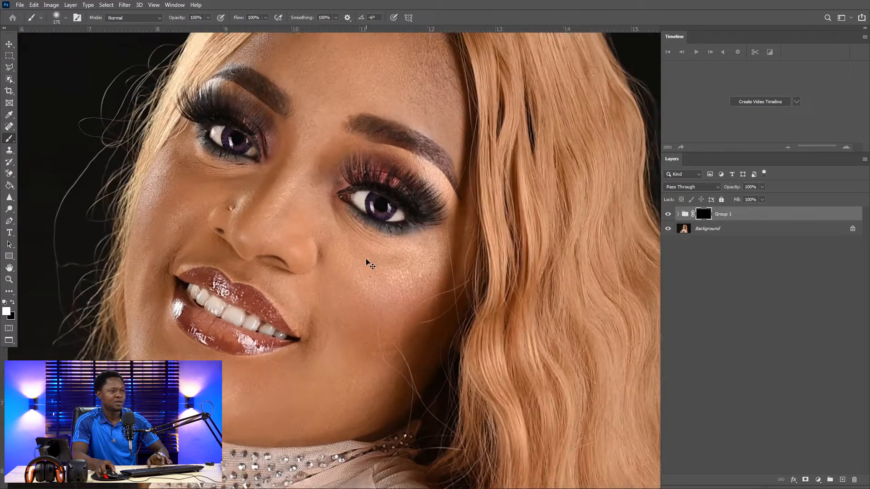
pyautogui.moveTo(342, 254); pyautogui.dragTo(370, 226)
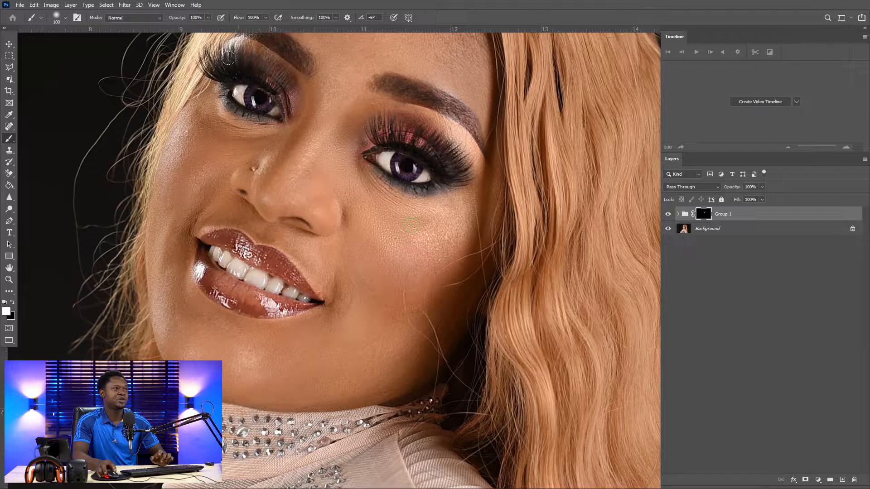
pyautogui.click(208, 17)
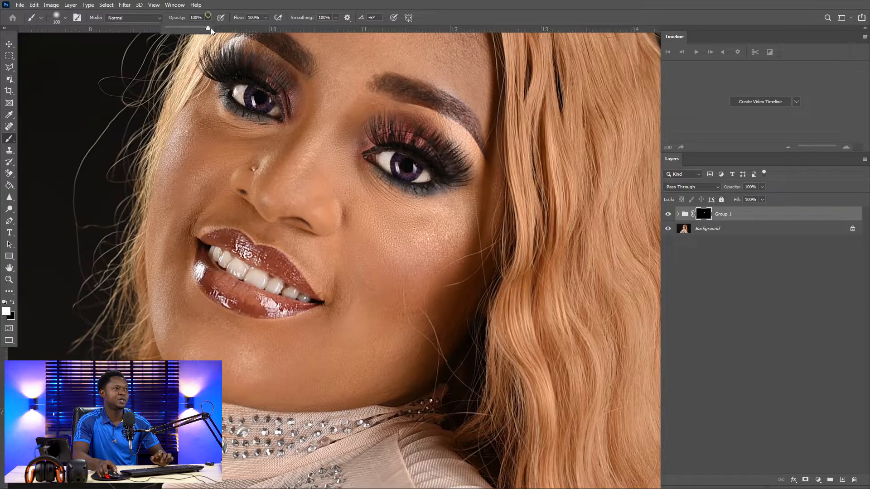
pyautogui.click(266, 18)
pyautogui.click(443, 209)
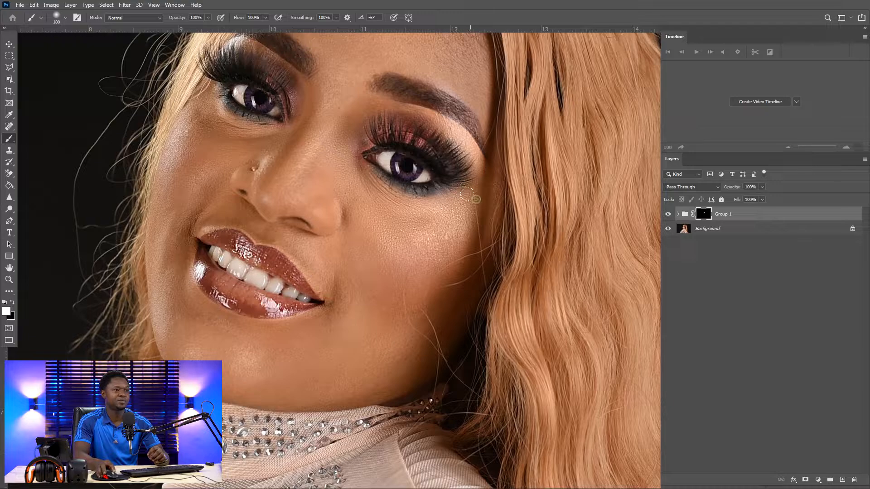
pyautogui.moveTo(415, 268)
pyautogui.mouseDown()
pyautogui.moveTo(391, 246)
pyautogui.moveTo(418, 231)
pyautogui.mouseUp()
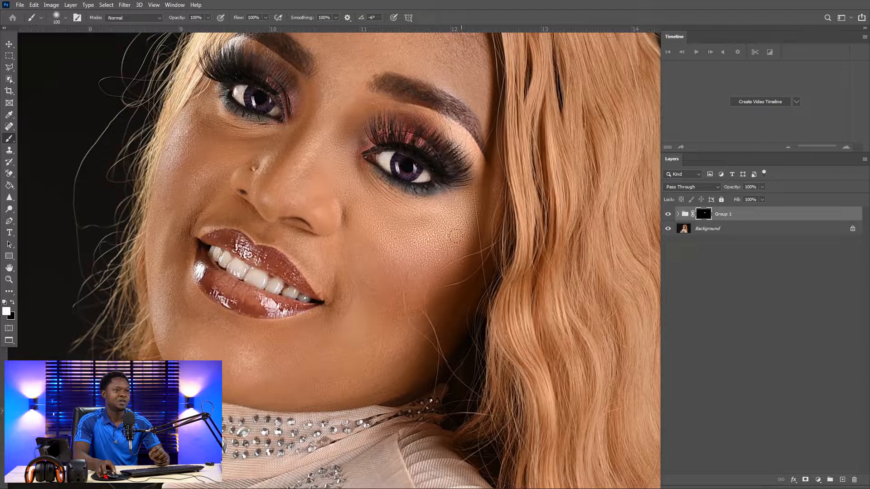
pyautogui.click(668, 214)
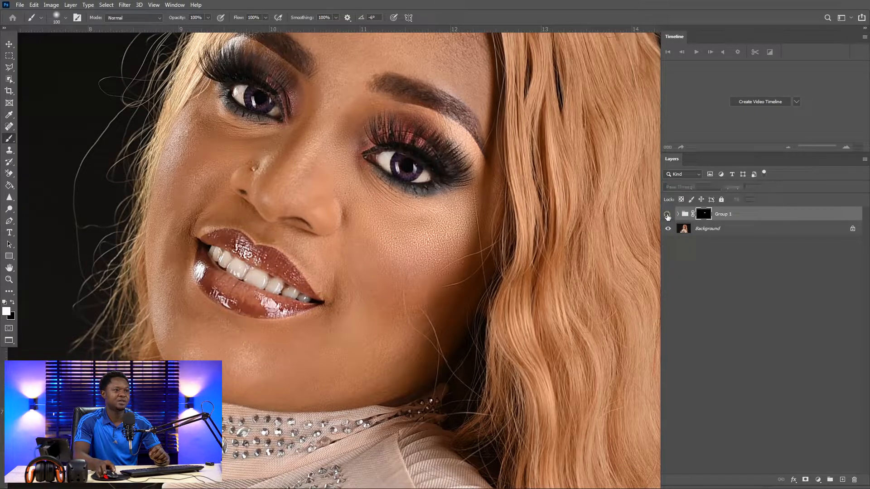
pyautogui.click(668, 216)
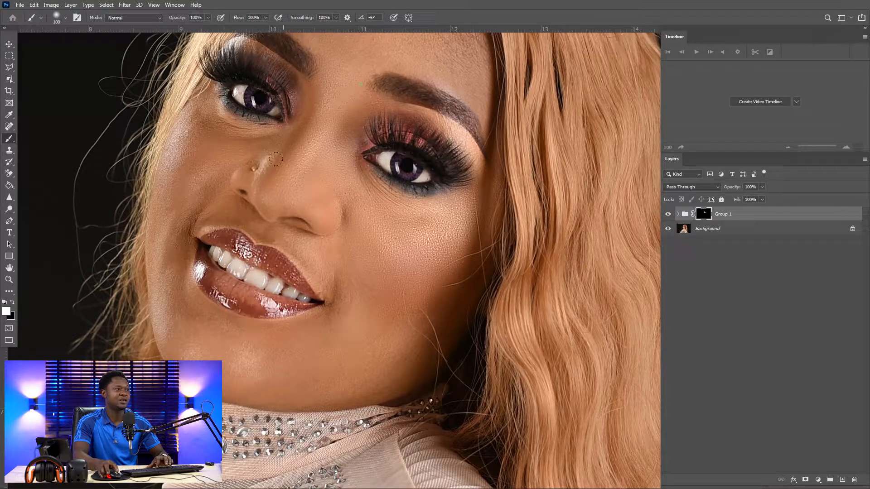
# - Paint white on the group's mask over the nose, the other under-eye, the cheeks and chin, adapting the brush size up to 125 px
pyautogui.press('[')
pyautogui.press('[')
pyautogui.press('[')
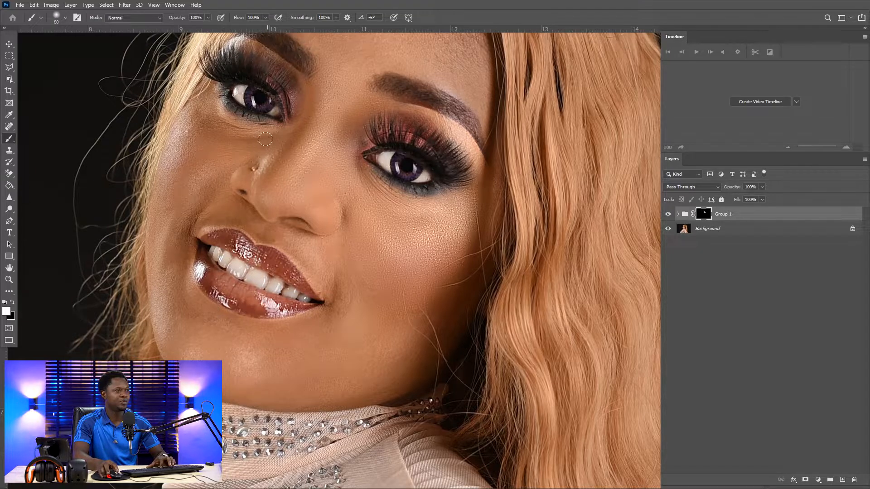
pyautogui.press('[')
pyautogui.click(261, 156)
pyautogui.press(']')
pyautogui.press(']')
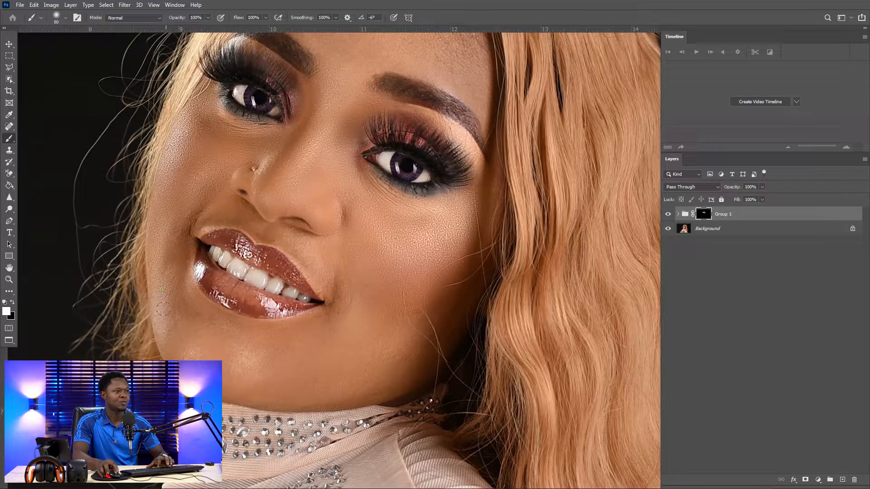
pyautogui.press(']')
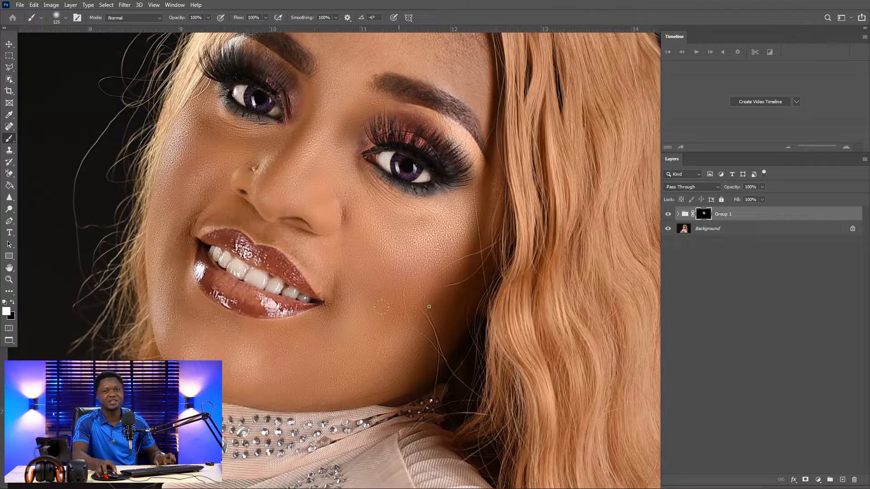
# - Paint white on the group's mask across the forehead up to the hairline with the 125 px brush, and hide the group to compare
pyautogui.moveTo(404, 227); pyautogui.dragTo(399, 388)
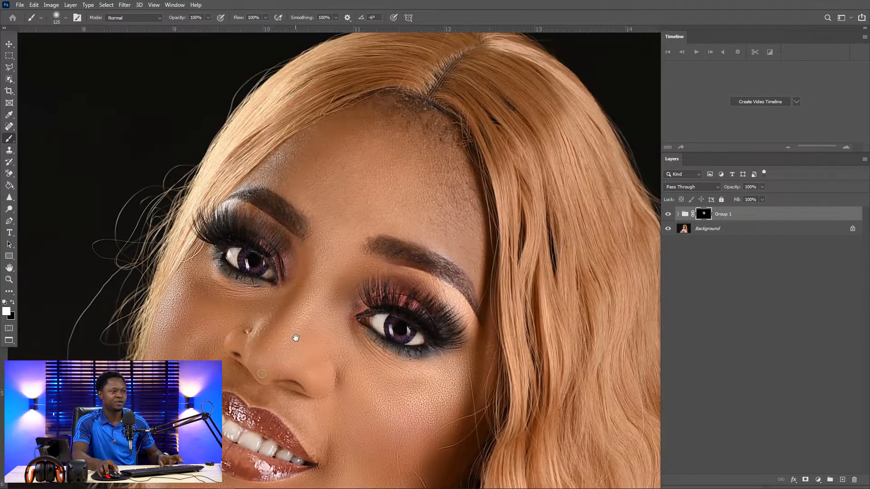
pyautogui.moveTo(295, 338); pyautogui.dragTo(278, 401)
pyautogui.moveTo(330, 326); pyautogui.dragTo(301, 355)
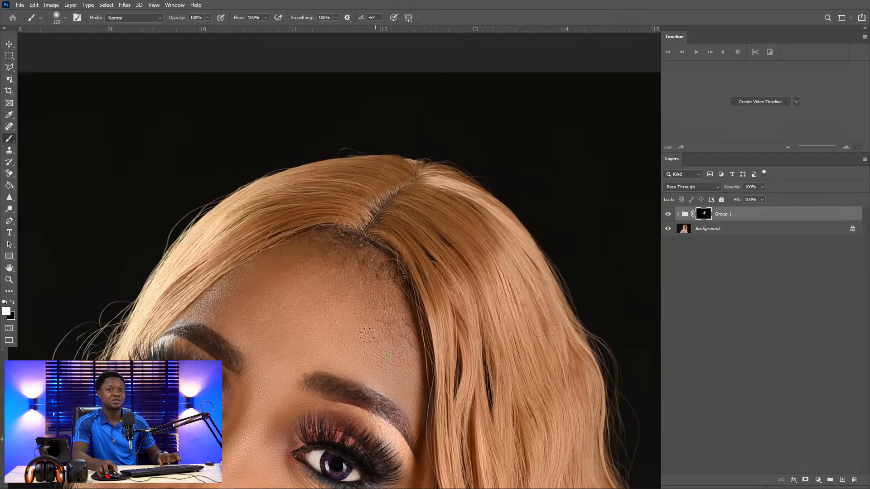
pyautogui.moveTo(383, 358); pyautogui.dragTo(409, 361)
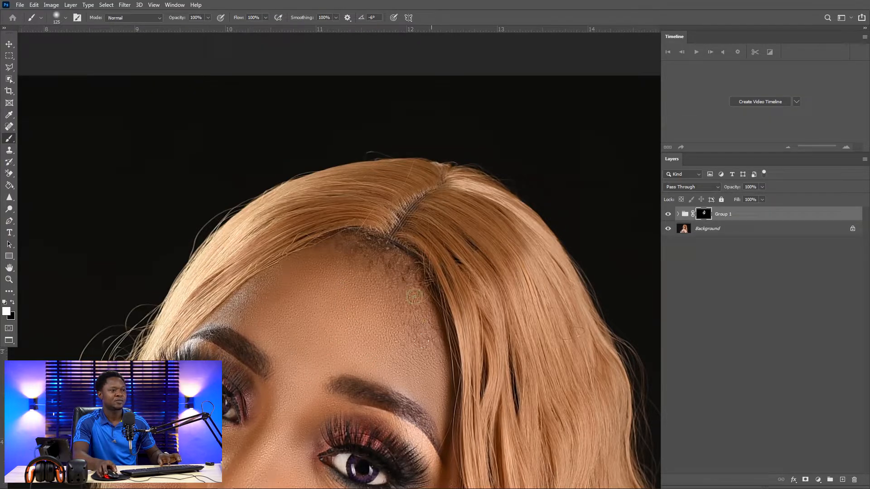
pyautogui.moveTo(368, 342); pyautogui.dragTo(387, 153)
pyautogui.moveTo(401, 277); pyautogui.dragTo(398, 318)
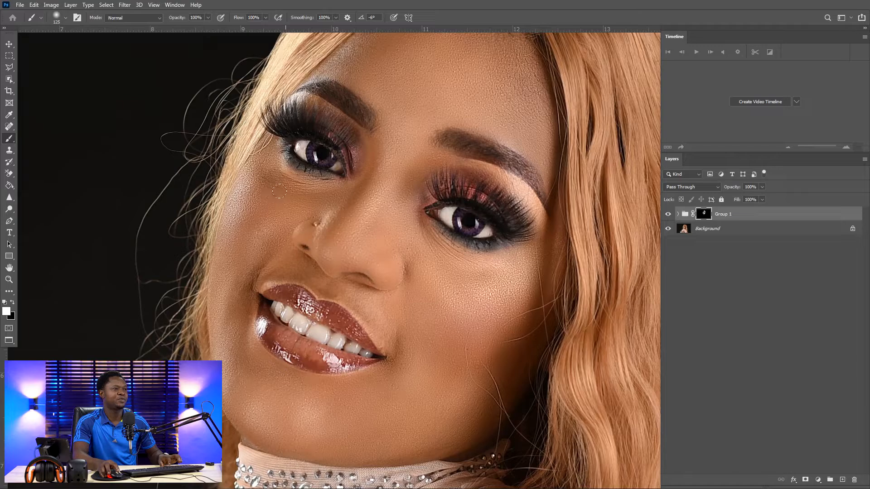
pyautogui.moveTo(234, 239); pyautogui.dragTo(207, 293)
pyautogui.click(667, 214)
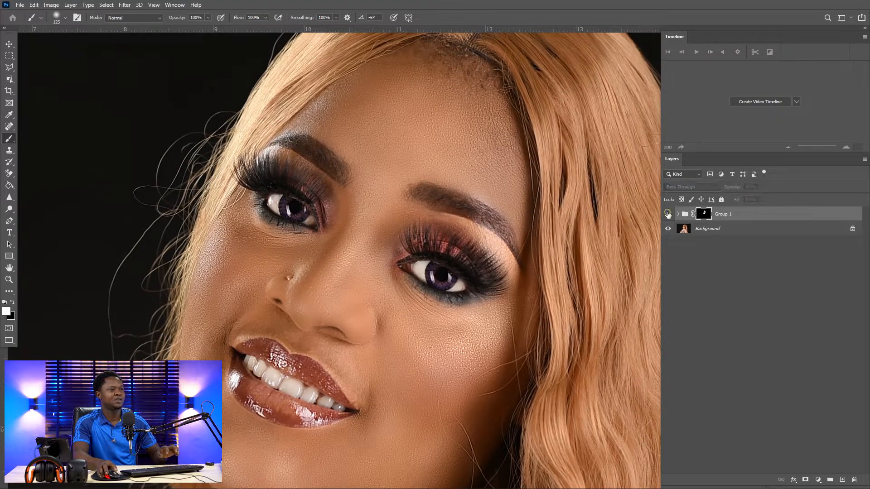
# - Show Group 1 again and toggle its visibility to compare the face before and after the retouch
pyautogui.click(667, 215)
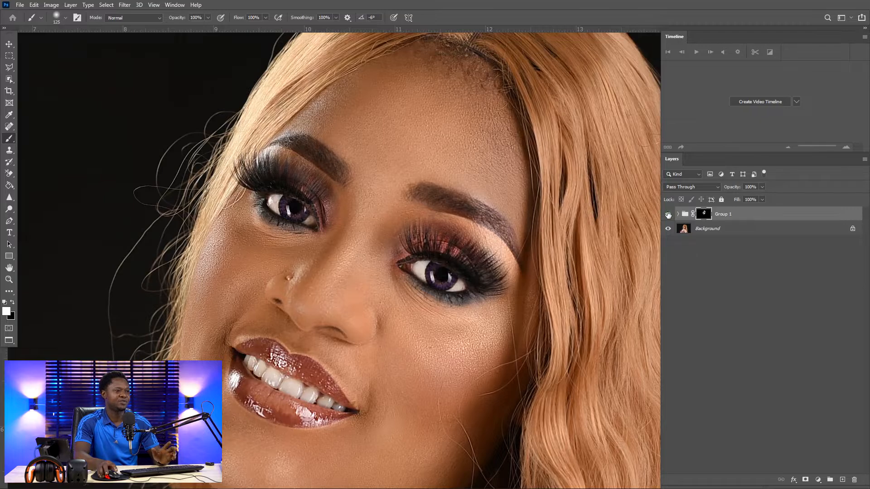
pyautogui.click(667, 215)
pyautogui.click(668, 215)
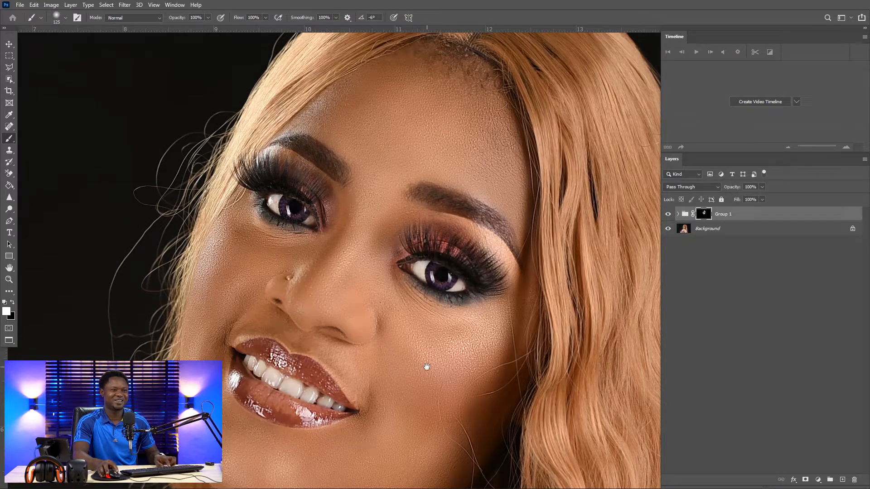
pyautogui.hotkey('ctrl', '0')
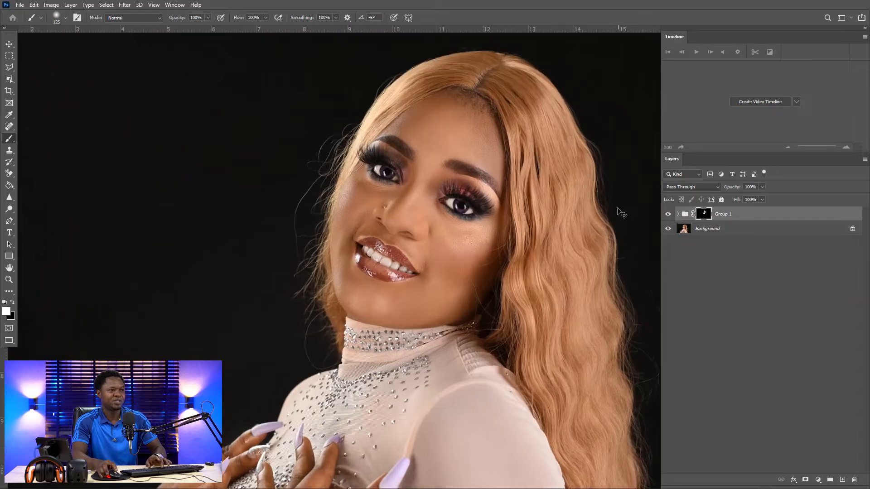
# - Paint white on the group's mask over the skin of both hands with the 125 px brush
pyautogui.hotkey('ctrl', '+')
pyautogui.hotkey('ctrl', '+')
pyautogui.moveTo(432, 261); pyautogui.dragTo(544, 154)
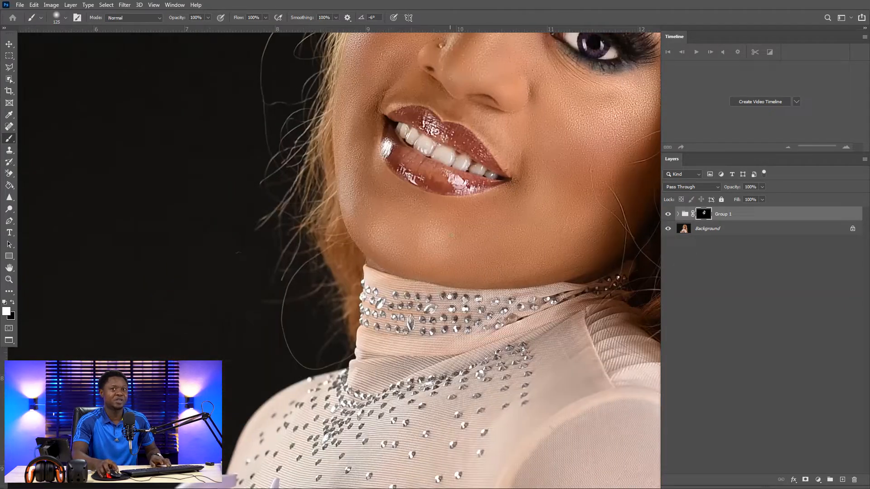
pyautogui.moveTo(448, 296); pyautogui.dragTo(549, 176)
pyautogui.moveTo(424, 418)
pyautogui.mouseDown()
pyautogui.moveTo(491, 245)
pyautogui.moveTo(494, 154)
pyautogui.mouseUp()
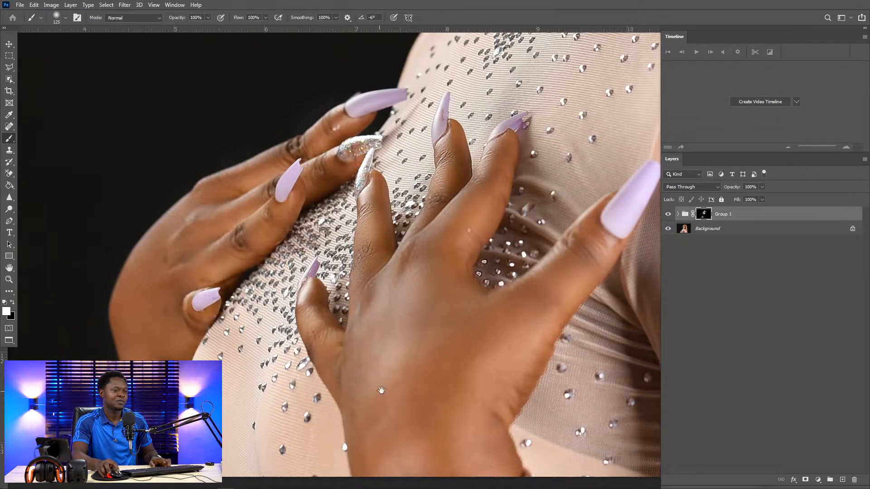
pyautogui.moveTo(351, 376); pyautogui.dragTo(343, 235)
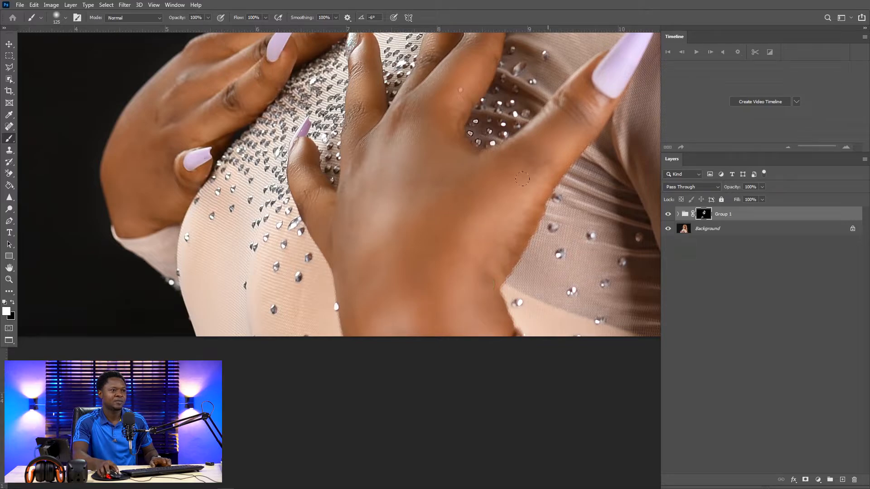
pyautogui.moveTo(432, 234); pyautogui.dragTo(587, 288)
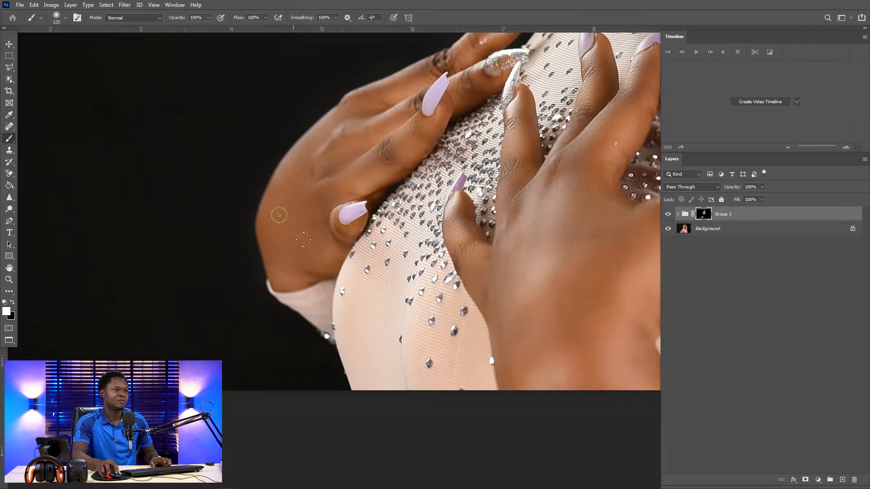
pyautogui.moveTo(319, 207); pyautogui.dragTo(281, 302)
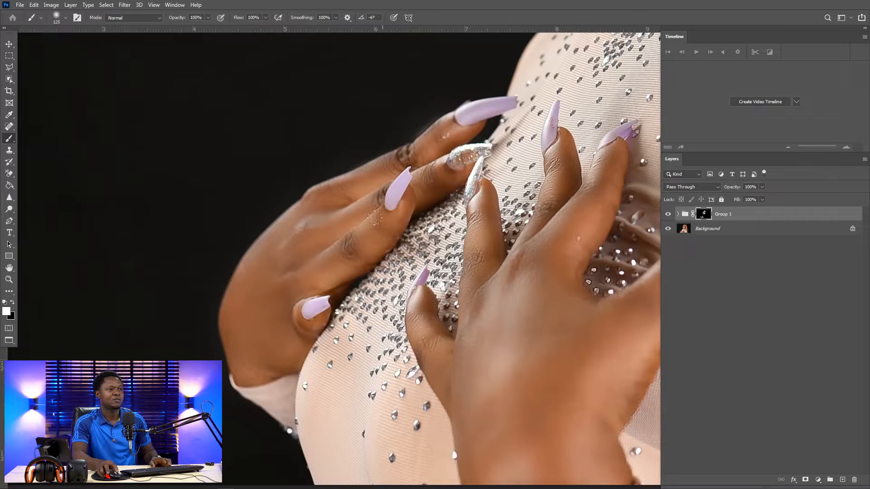
# - Examine the retouched skin on the face, both in the wider portrait and close up around the eyes and cheeks
pyautogui.moveTo(453, 233); pyautogui.dragTo(210, 375)
pyautogui.moveTo(523, 40)
pyautogui.mouseDown()
pyautogui.moveTo(398, 301)
pyautogui.moveTo(288, 420)
pyautogui.mouseUp()
pyautogui.moveTo(382, 308); pyautogui.dragTo(382, 357)
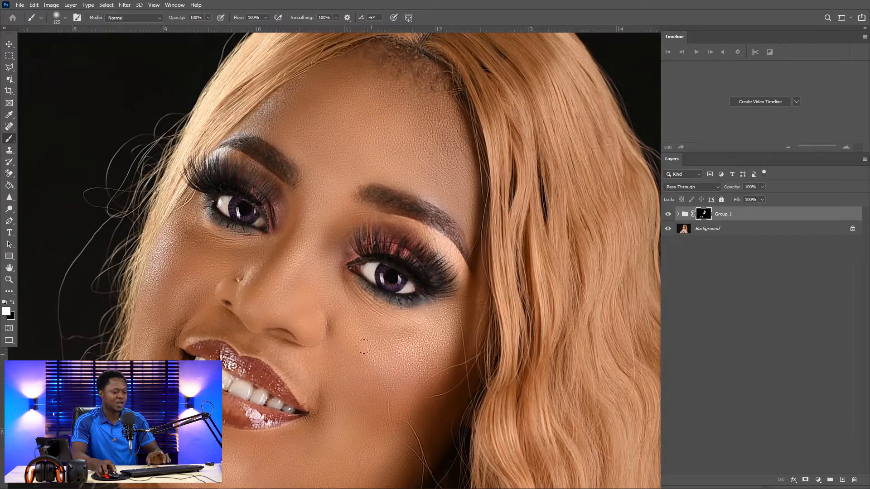
pyautogui.scroll(-4, 364, 347)
pyautogui.moveTo(415, 334); pyautogui.dragTo(445, 310)
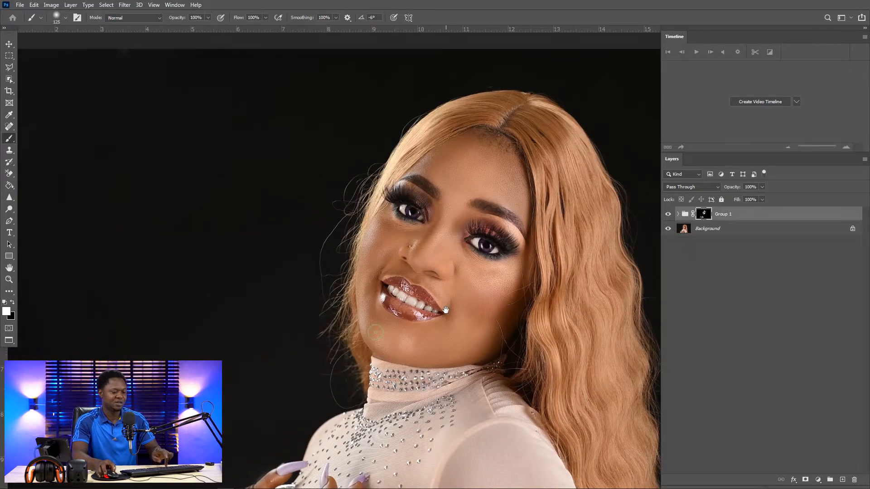
pyautogui.scroll(3, 445, 311)
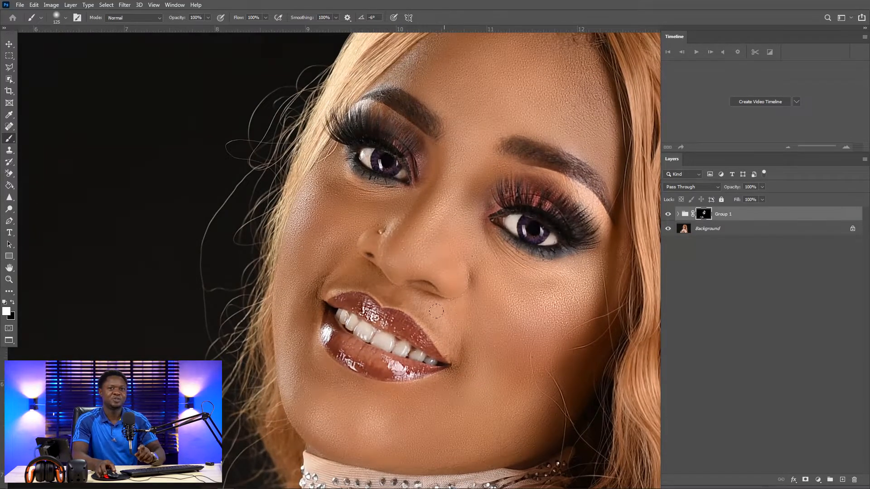
pyautogui.moveTo(439, 214); pyautogui.dragTo(292, 261)
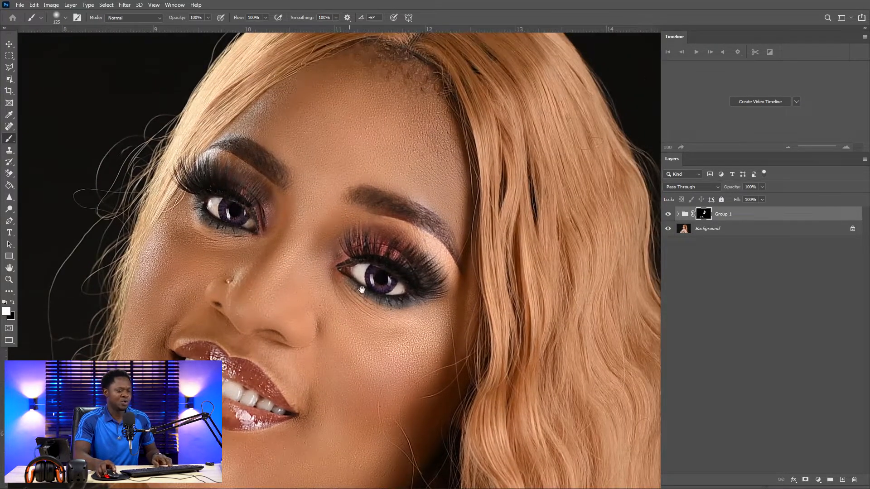
pyautogui.scroll(2, 388, 309)
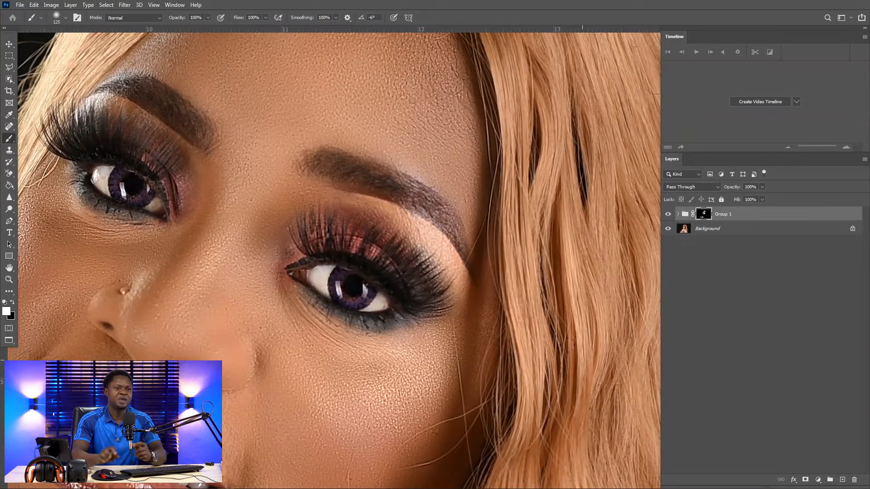
# - Expand Group 1 and reopen the High Pass smart filter settings of the DETAIL layer
pyautogui.click(677, 215)
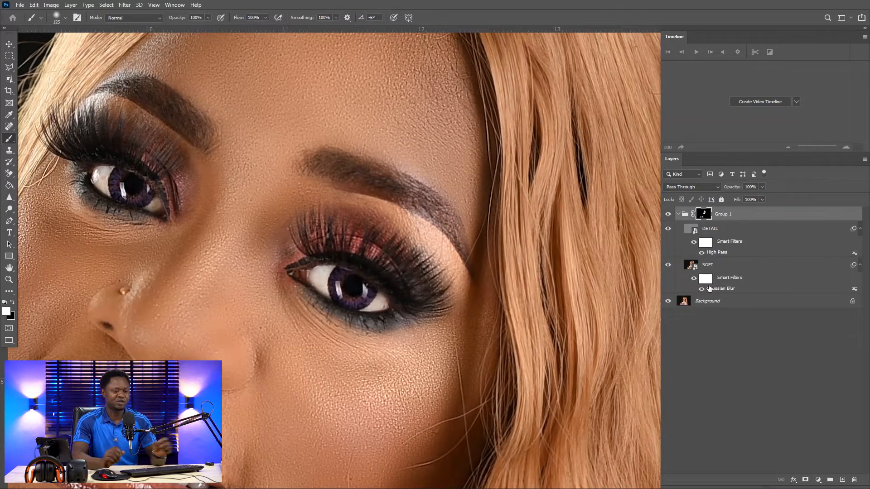
pyautogui.hotkey('ctrl', '-')
pyautogui.hotkey('ctrl', '-')
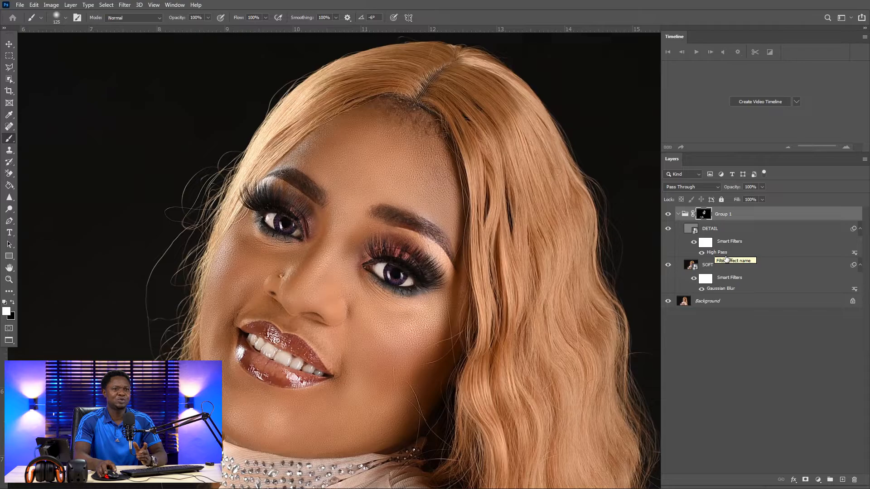
pyautogui.doubleClick(720, 252)
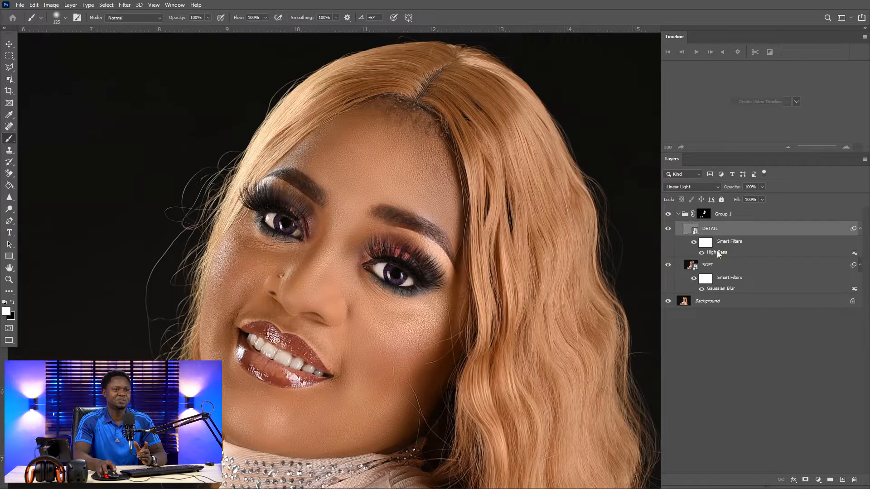
pyautogui.moveTo(532, 206); pyautogui.dragTo(553, 140)
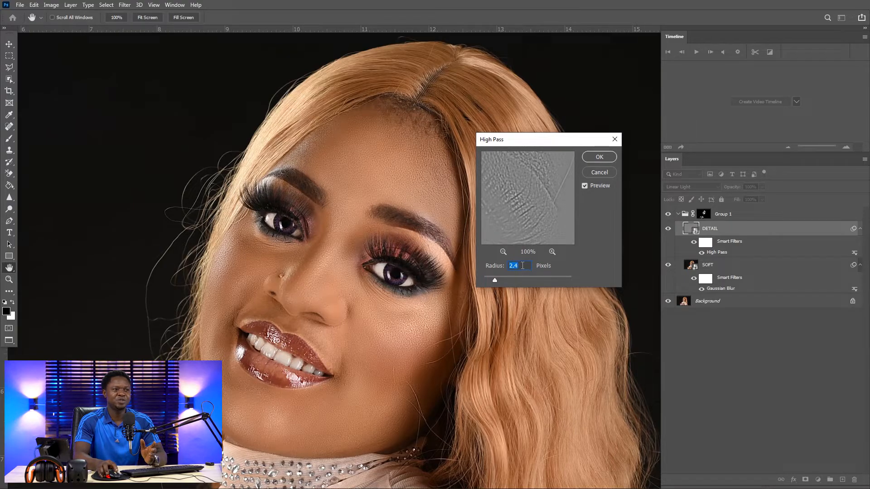
# - Try High Pass radii of 5, 7, 3 and 25 pixels to compare their effect on the skin texture
pyautogui.write('5')
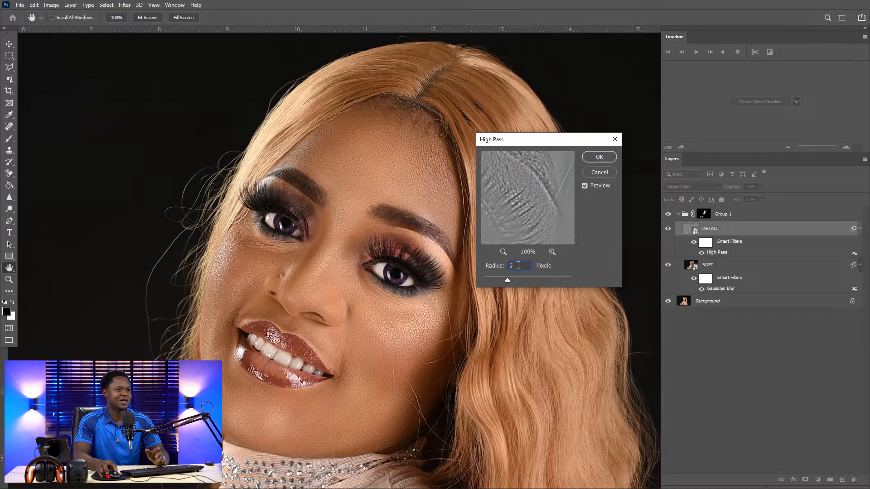
pyautogui.write('7')
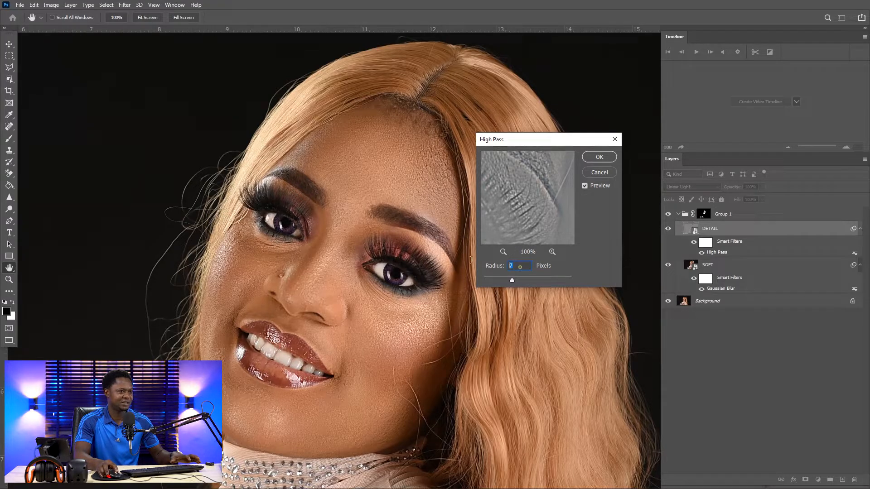
pyautogui.write('3')
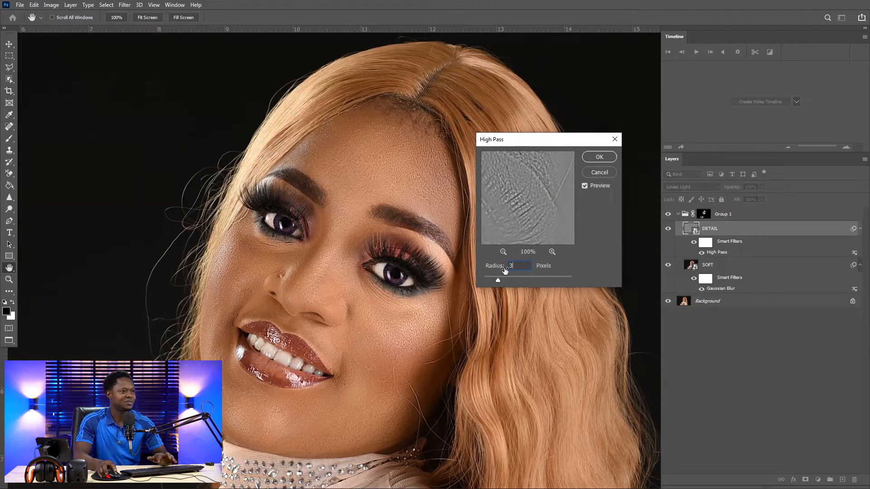
pyautogui.hotkey('ctrl', '+')
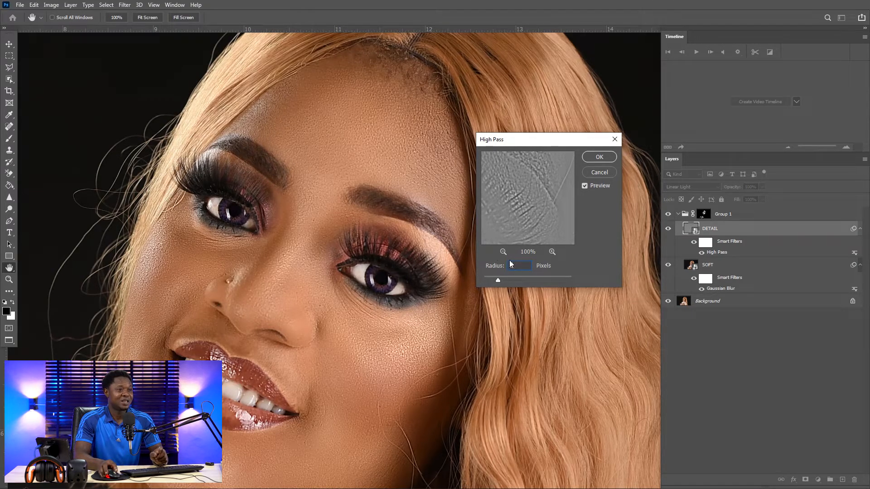
pyautogui.write('2')
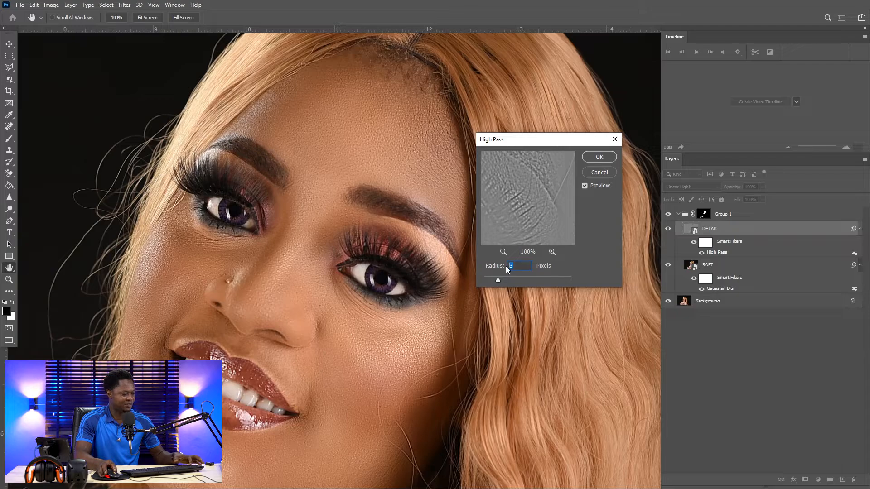
pyautogui.write('5')
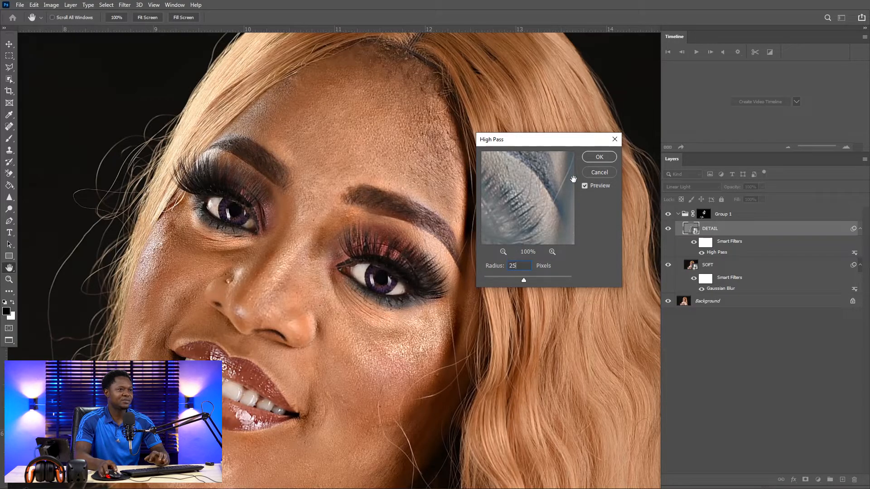
# - Set the High Pass radius to 2.5 pixels, check the skin texture around the eye, and apply the filter
pyautogui.moveTo(520, 266); pyautogui.dragTo(505, 274)
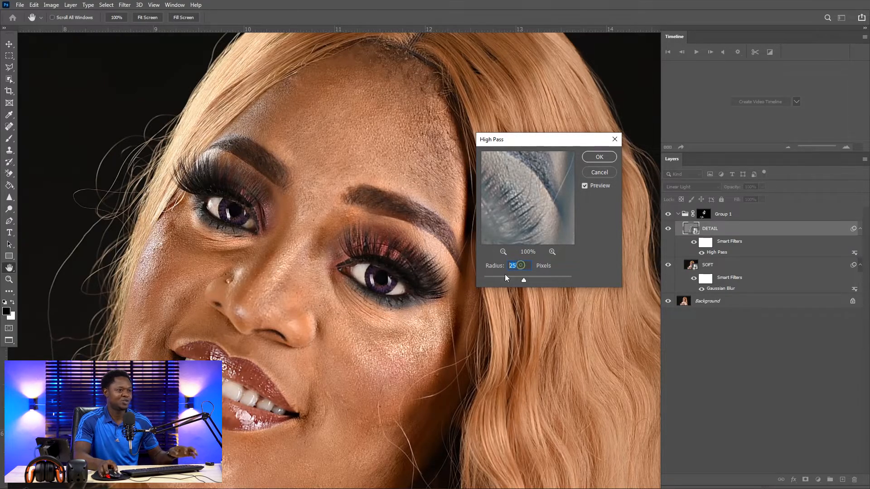
pyautogui.write('2')
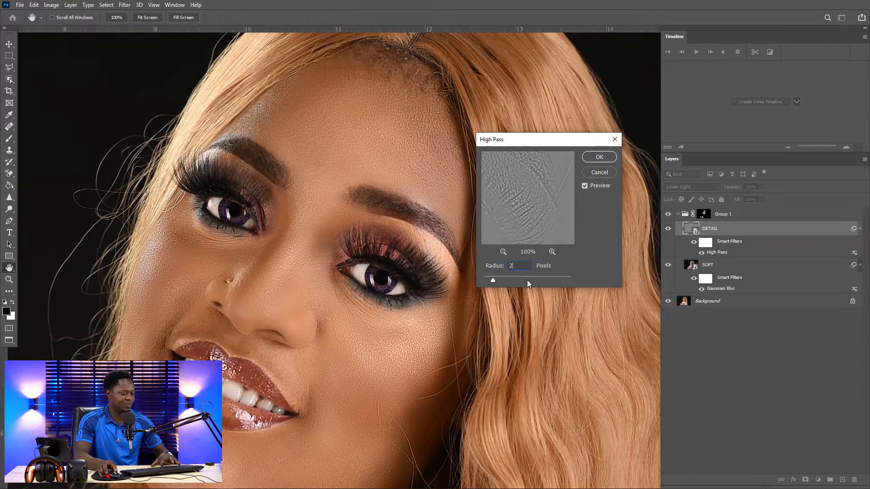
pyautogui.write('.5')
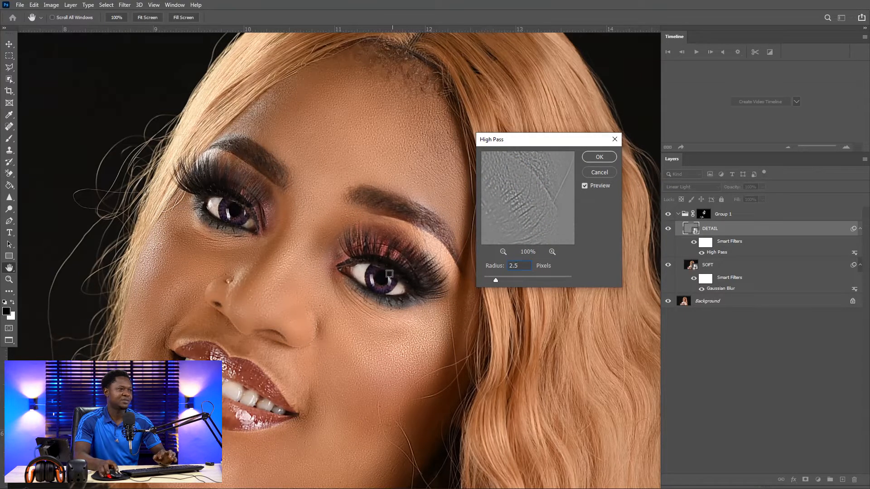
pyautogui.scroll(-2, 395, 275)
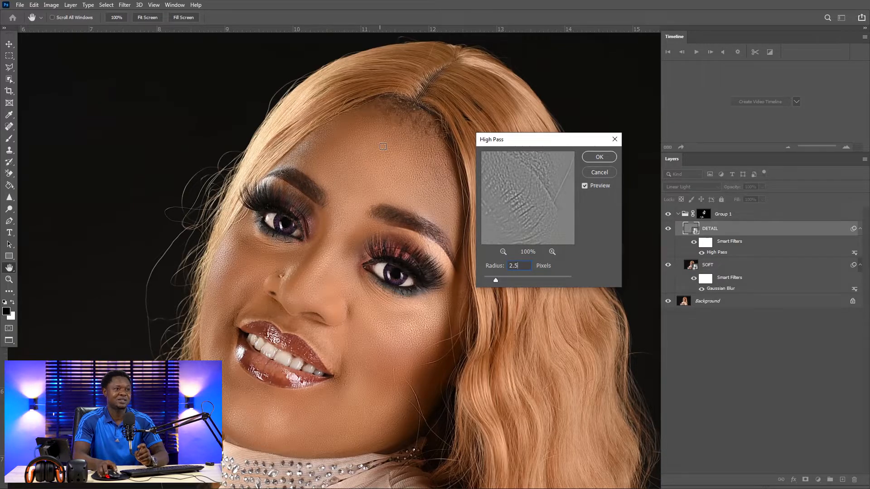
pyautogui.moveTo(532, 142); pyautogui.dragTo(581, 115)
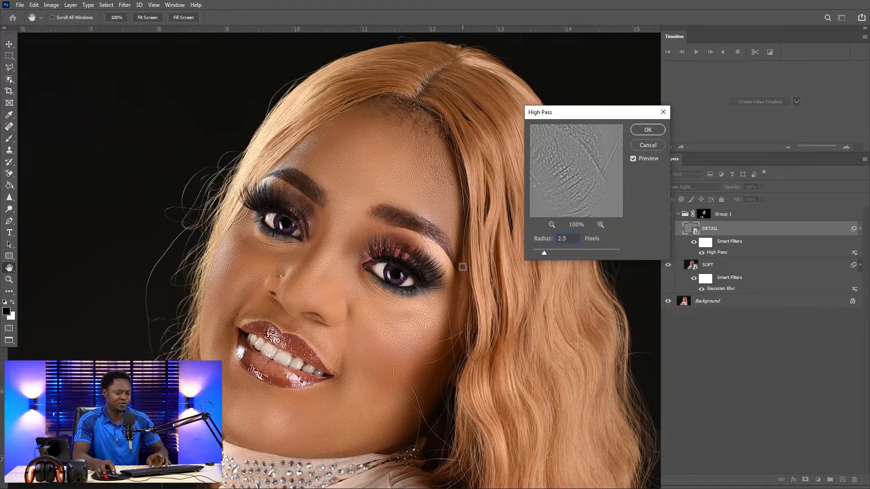
pyautogui.scroll(1, 466, 270)
pyautogui.scroll(2, 466, 270)
pyautogui.scroll(-3, 457, 284)
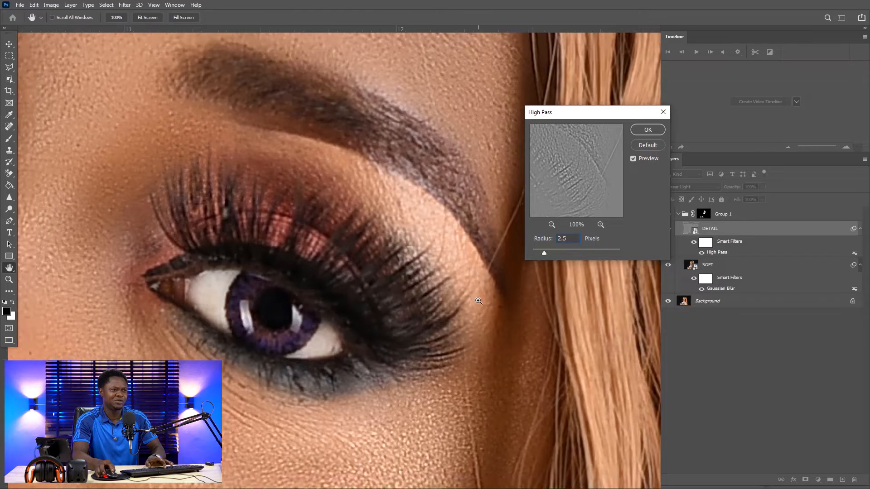
pyautogui.scroll(-2, 482, 328)
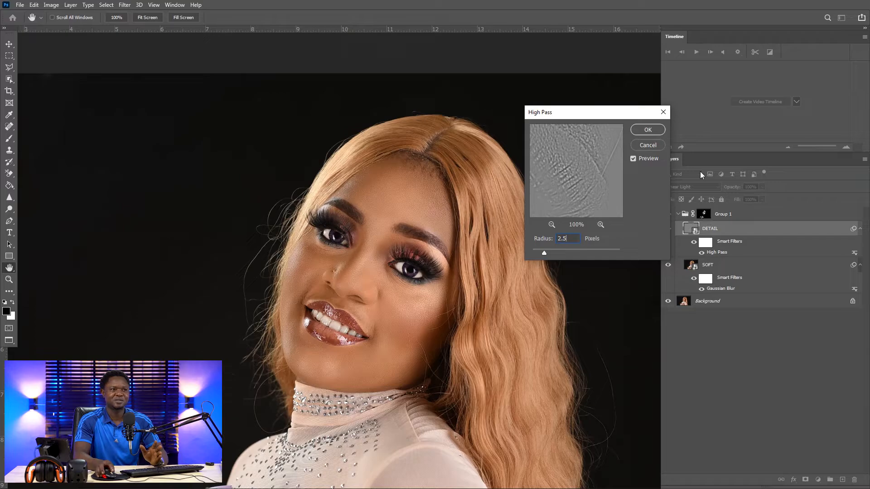
pyautogui.click(649, 130)
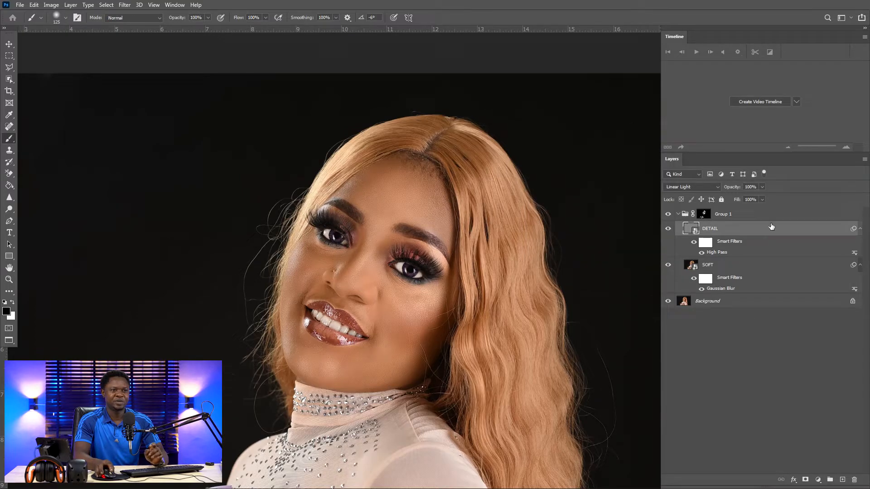
# - Review the blend mode and opacity options of the DETAIL layer's High Pass smart filter, keeping Normal at 100%
pyautogui.doubleClick(854, 254)
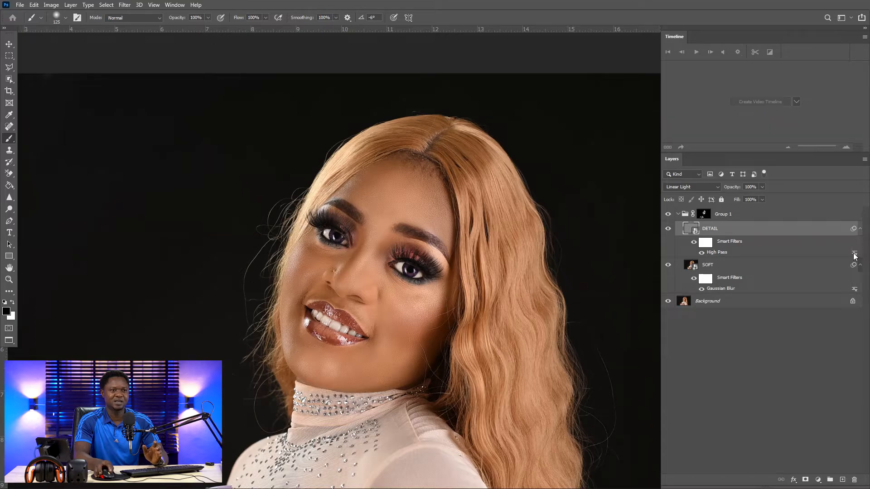
pyautogui.moveTo(465, 111); pyautogui.dragTo(501, 111)
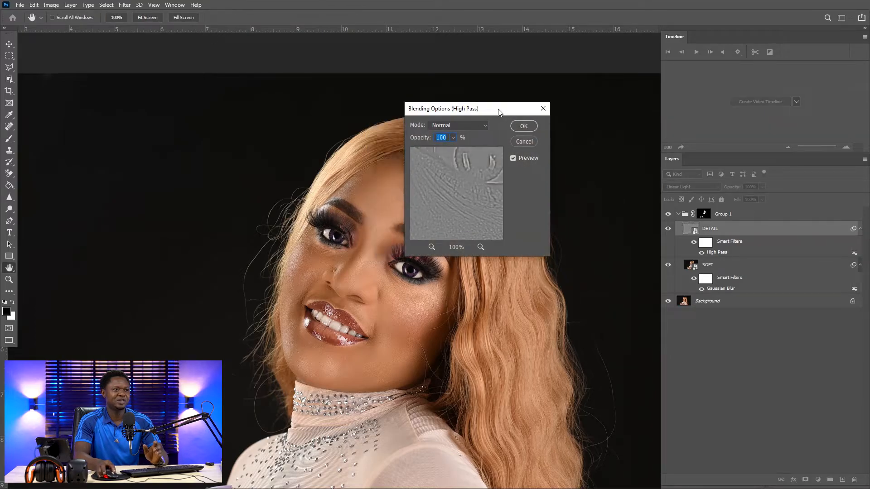
pyautogui.click(454, 138)
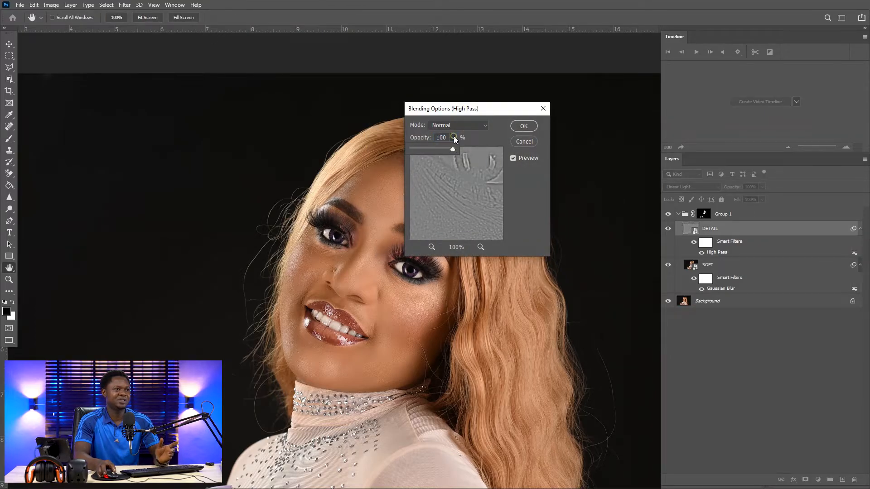
pyautogui.moveTo(430, 149); pyautogui.dragTo(459, 150)
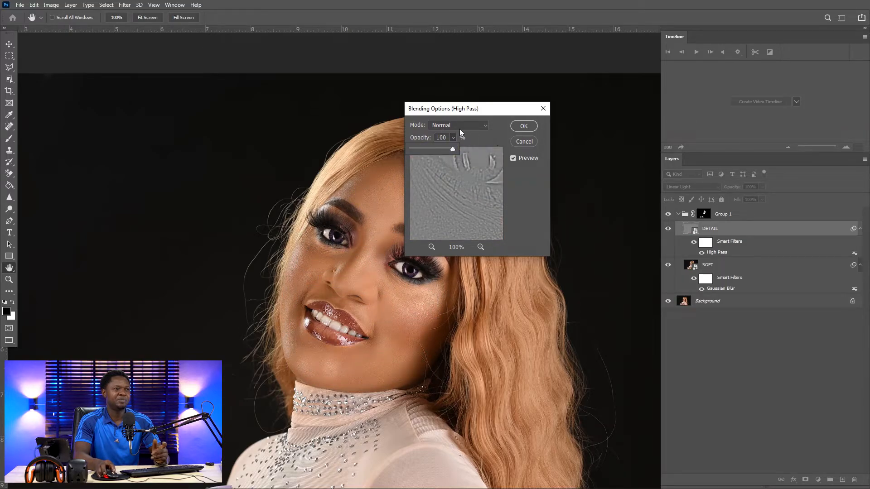
pyautogui.click(475, 126)
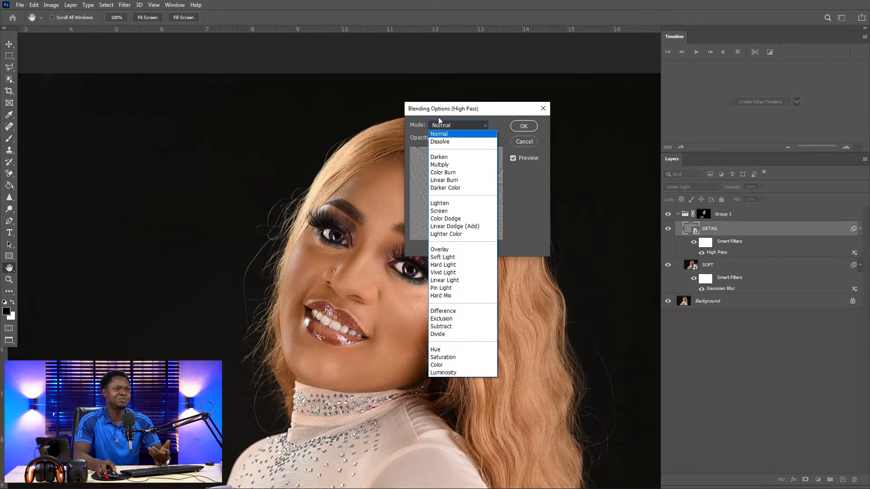
pyautogui.click(462, 125)
pyautogui.moveTo(490, 108); pyautogui.dragTo(521, 121)
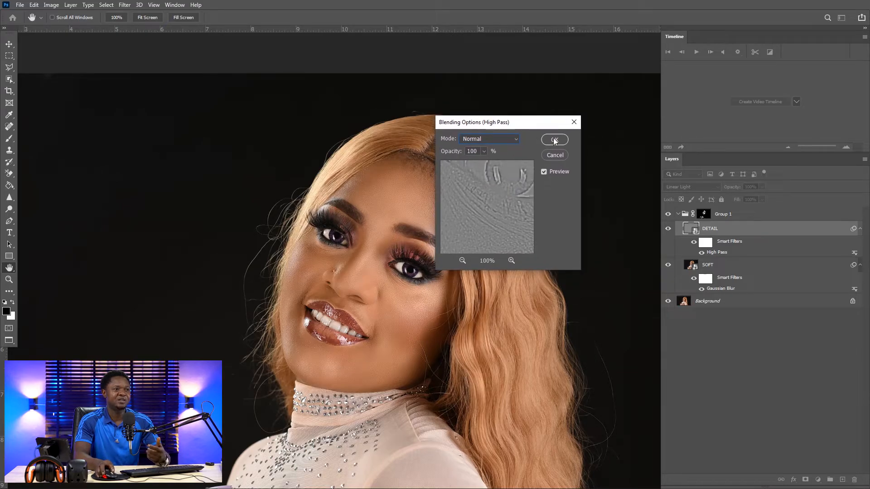
pyautogui.click(554, 140)
pyautogui.press('b')
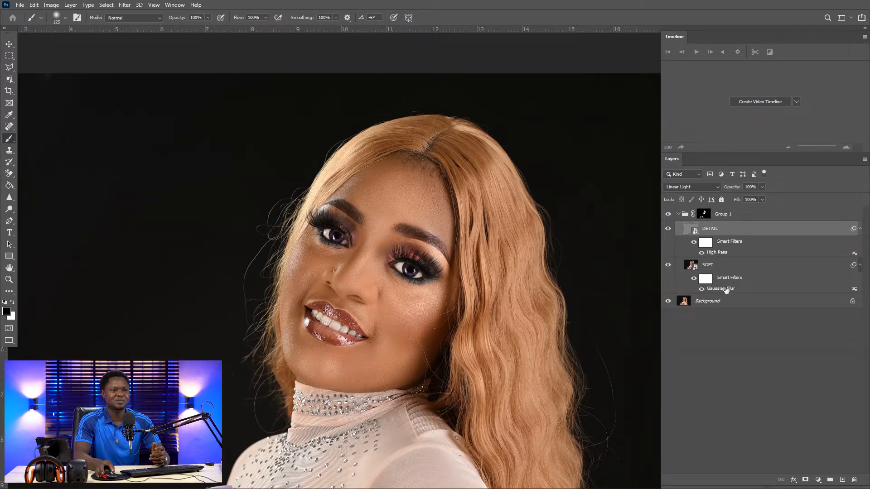
# - Check the blending options of the SOFT layer's Gaussian Blur smart filter, keeping Normal mode at 100% opacity
pyautogui.doubleClick(855, 288)
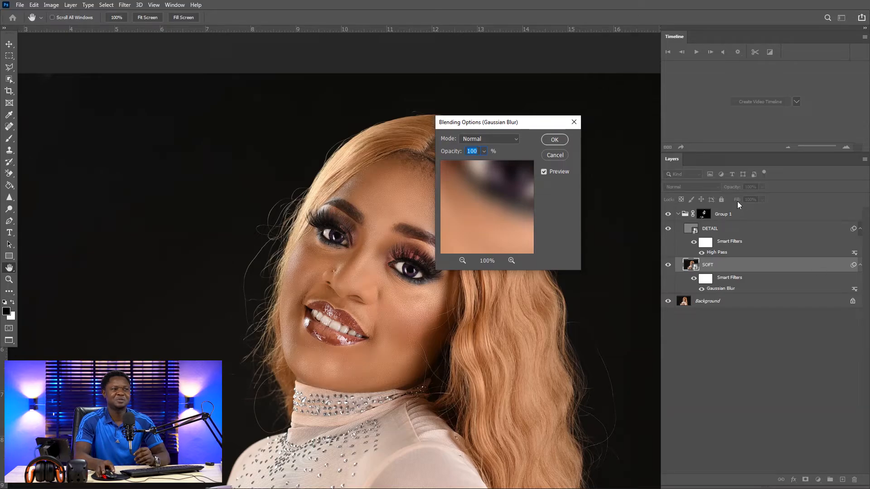
pyautogui.moveTo(540, 127); pyautogui.dragTo(539, 127)
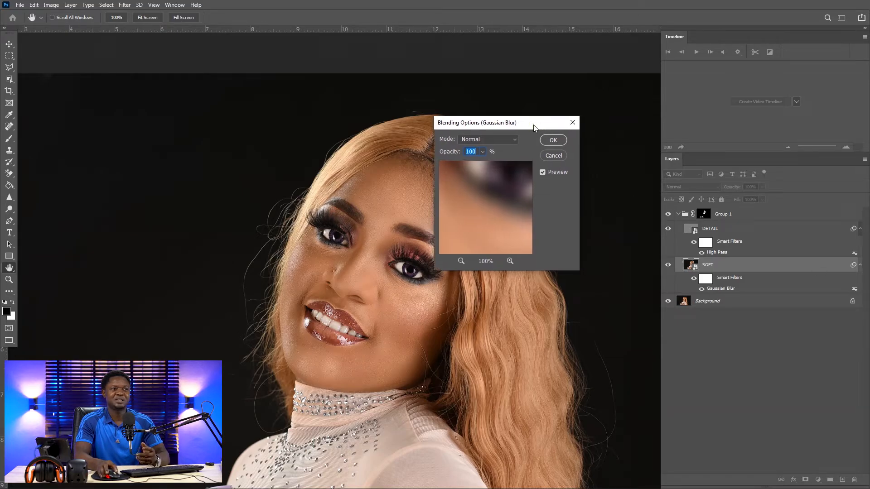
pyautogui.click(552, 141)
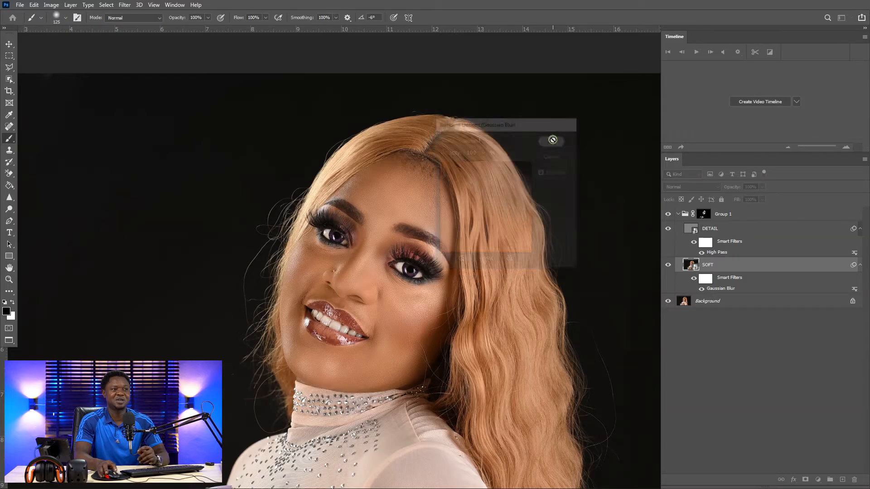
# - Reopen the SOFT layer's Gaussian Blur smart filter settings and set the radius to 15 pixels
pyautogui.doubleClick(723, 290)
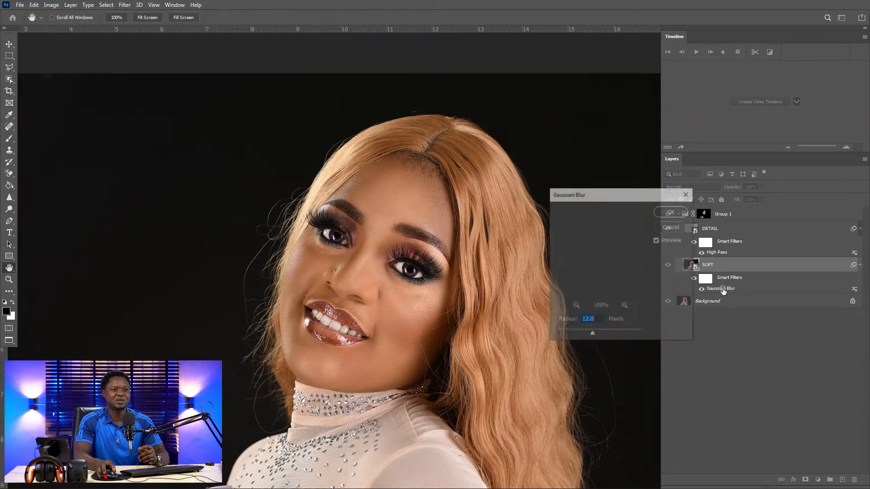
pyautogui.moveTo(617, 196); pyautogui.dragTo(573, 131)
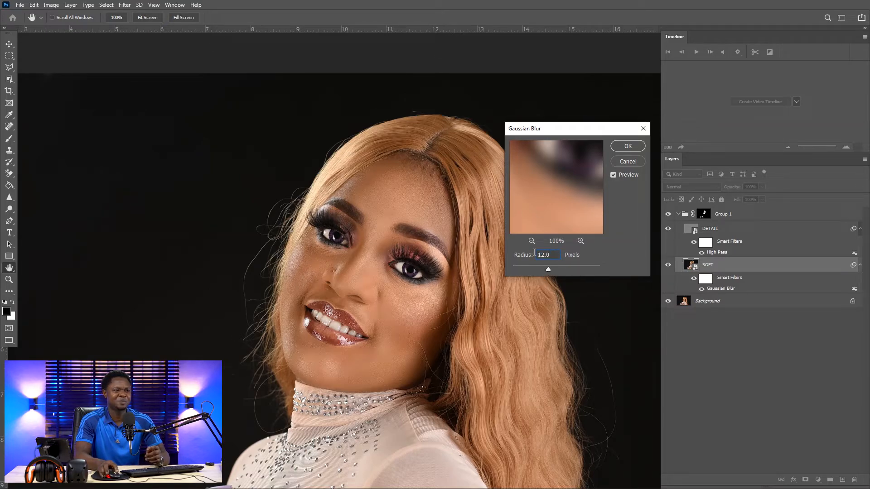
pyautogui.write('15')
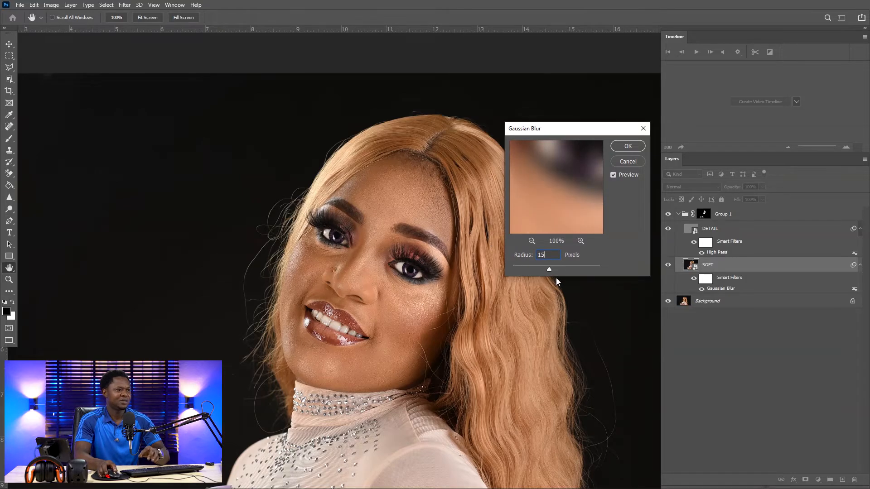
# - Try lowering the Gaussian Blur radius to 3.3 pixels and raising it to 15.3 pixels to compare the skin smoothing
pyautogui.keyDown('ctrl'); pyautogui.click(508, 356); pyautogui.keyUp('ctrl')
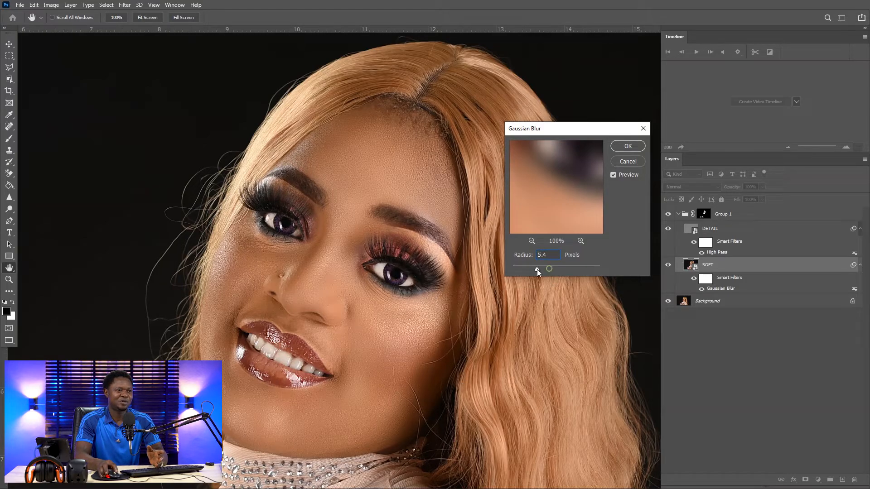
pyautogui.moveTo(549, 269); pyautogui.dragTo(527, 269)
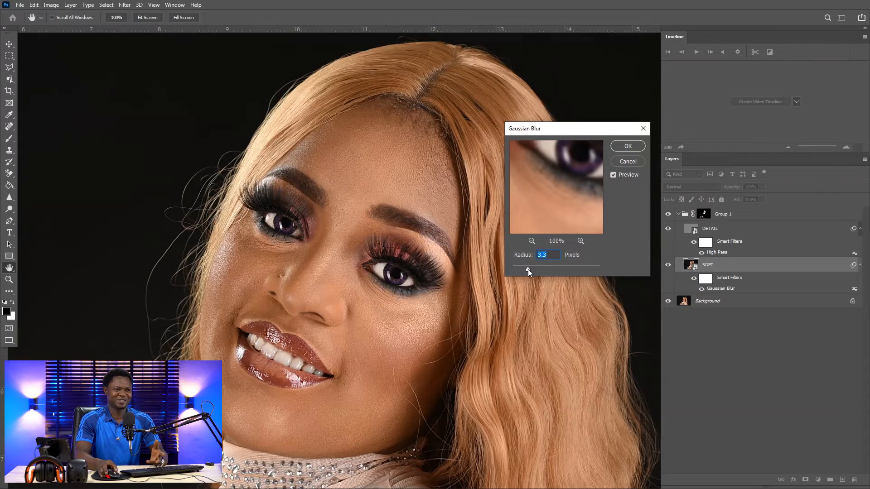
pyautogui.moveTo(529, 269); pyautogui.dragTo(550, 271)
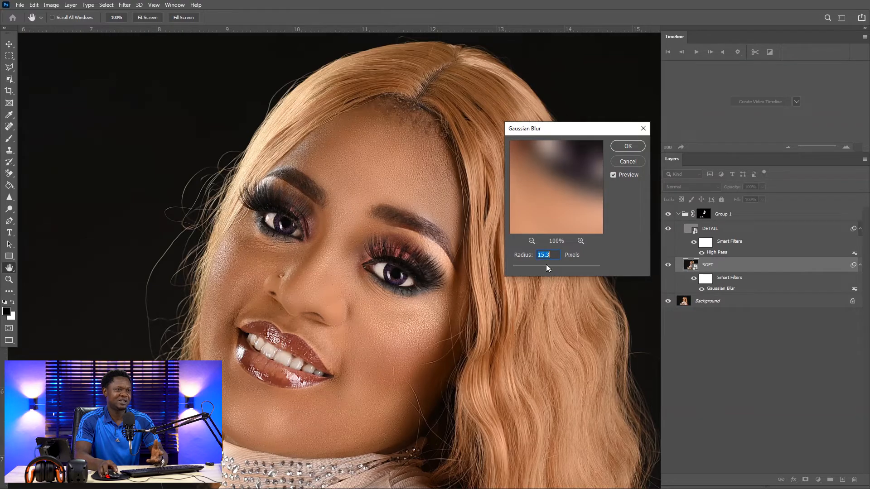
# - Set the Gaussian Blur radius to 15.0 pixels and apply the filter to the SOFT layer
pyautogui.click(551, 255)
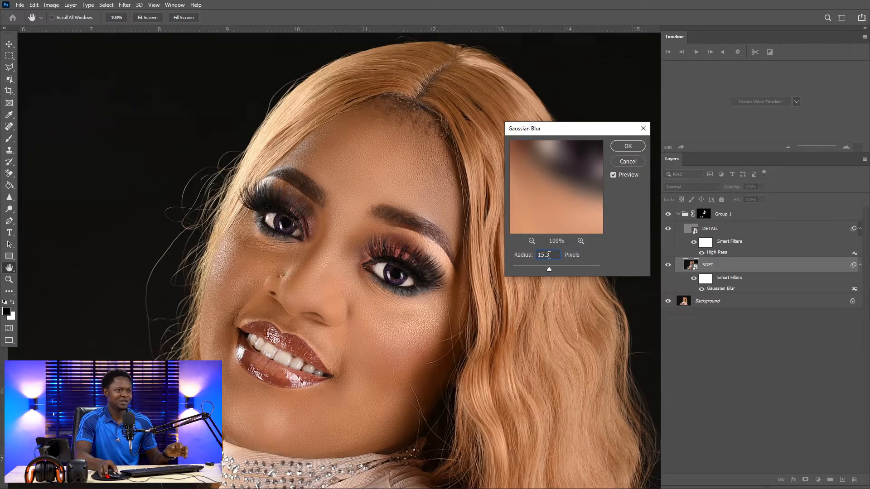
pyautogui.press('BackSpace')
pyautogui.write('0')
pyautogui.press('Return')
pyautogui.press('b')
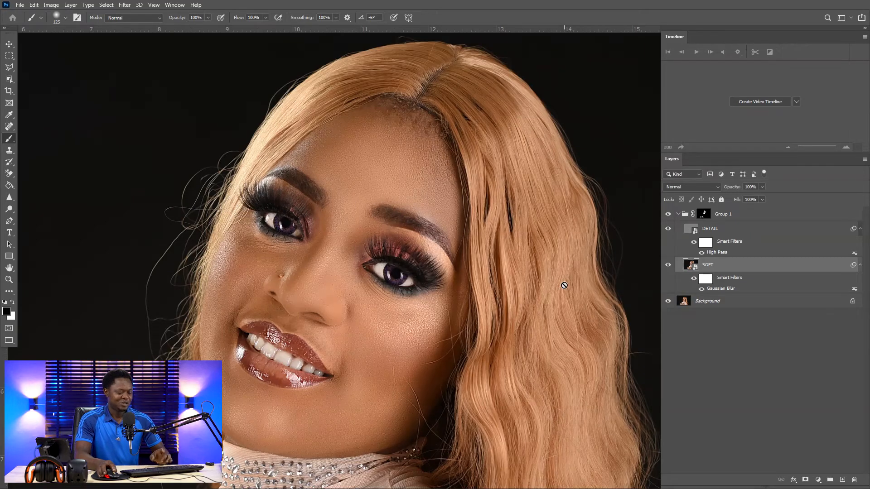
# - Examine the retouched face and compare it before and after by toggling Group 1's visibility, leaving the group visible
pyautogui.hotkey('ctrl', '+')
pyautogui.hotkey('ctrl', '+')
pyautogui.hotkey('ctrl', '-')
pyautogui.hotkey('ctrl', '-')
pyautogui.hotkey('ctrl', '-')
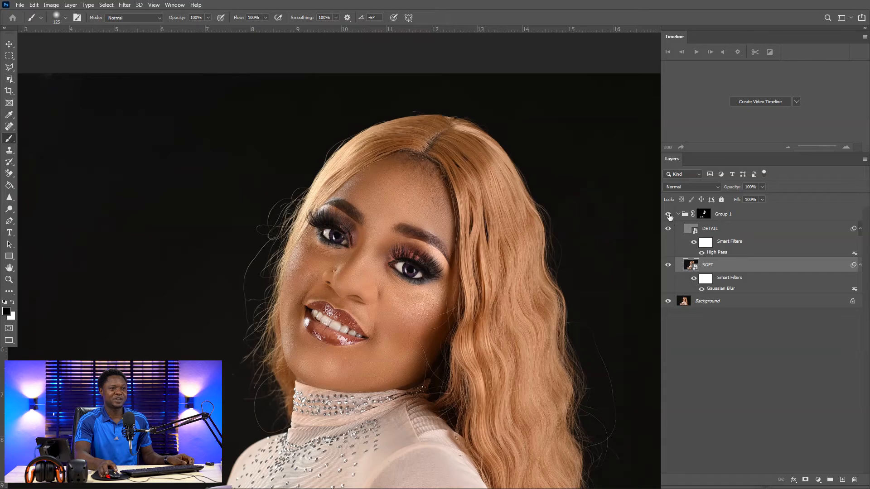
pyautogui.click(669, 215)
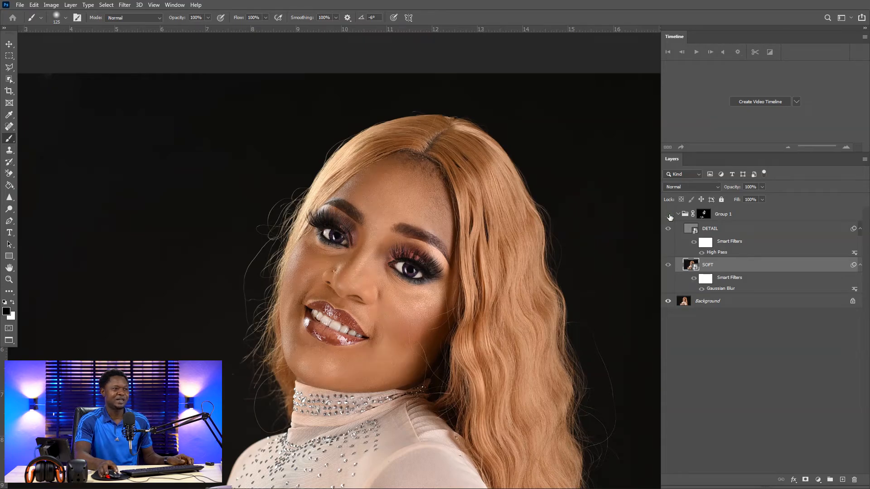
pyautogui.click(669, 215)
pyautogui.click(668, 215)
pyautogui.click(669, 215)
pyautogui.click(668, 215)
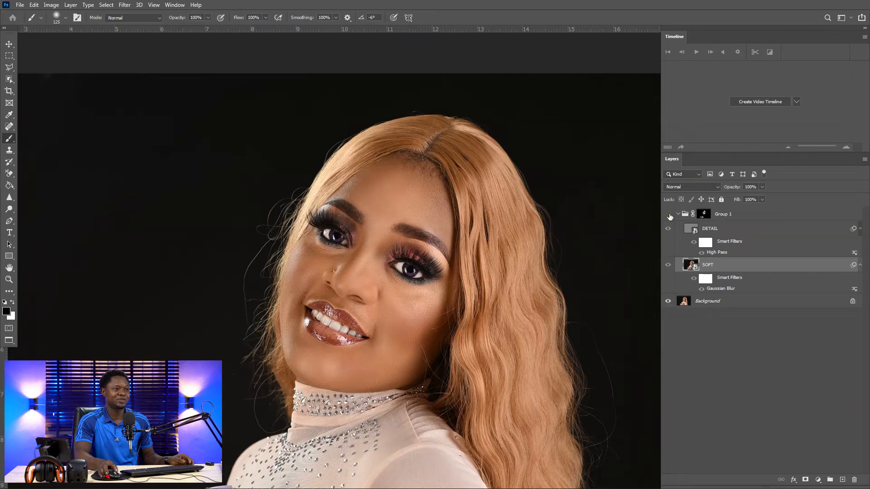
pyautogui.click(669, 215)
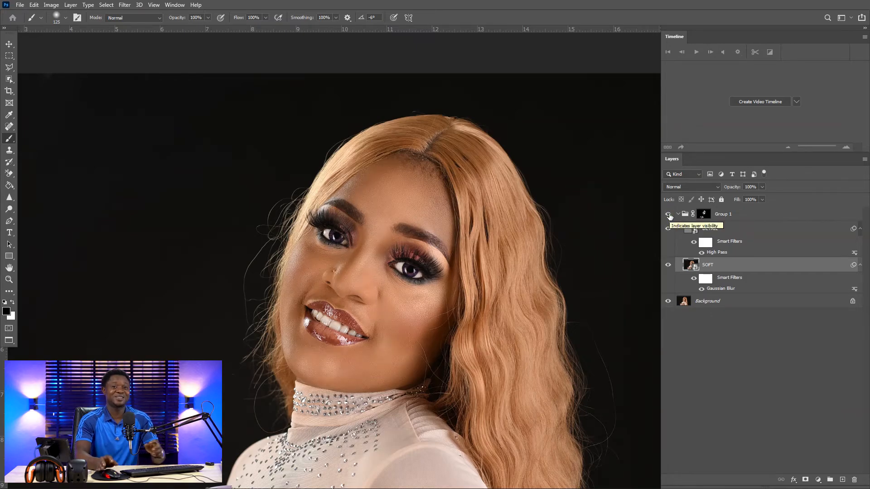